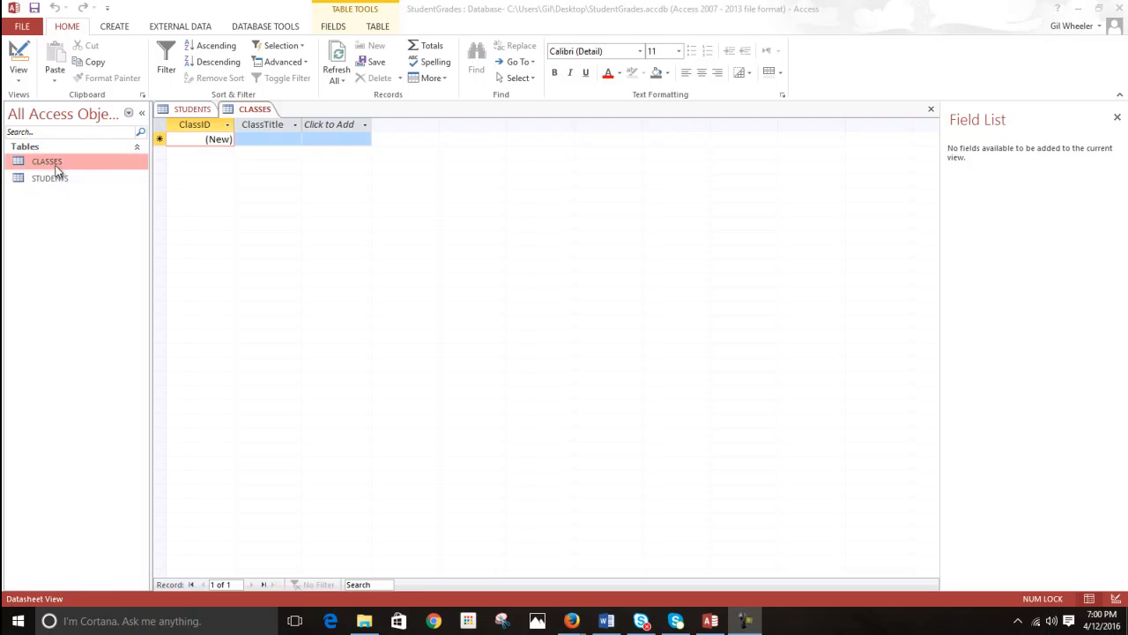
- Create a new table and open it in Design View, saving it under the name GRADES
click(107, 29)
click(107, 28)
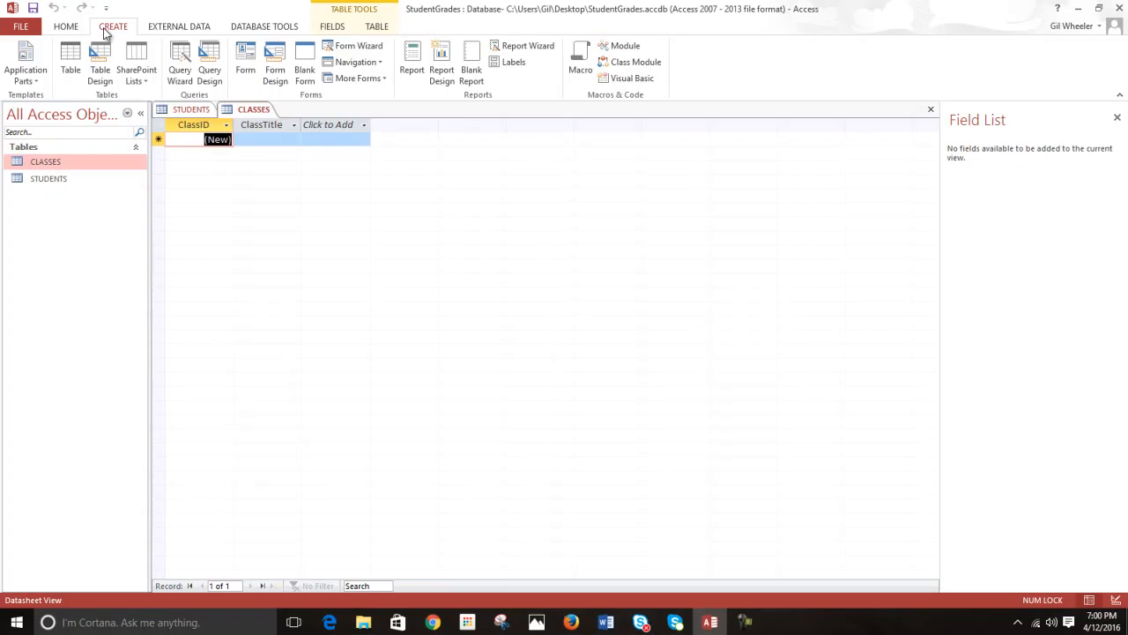
click(76, 64)
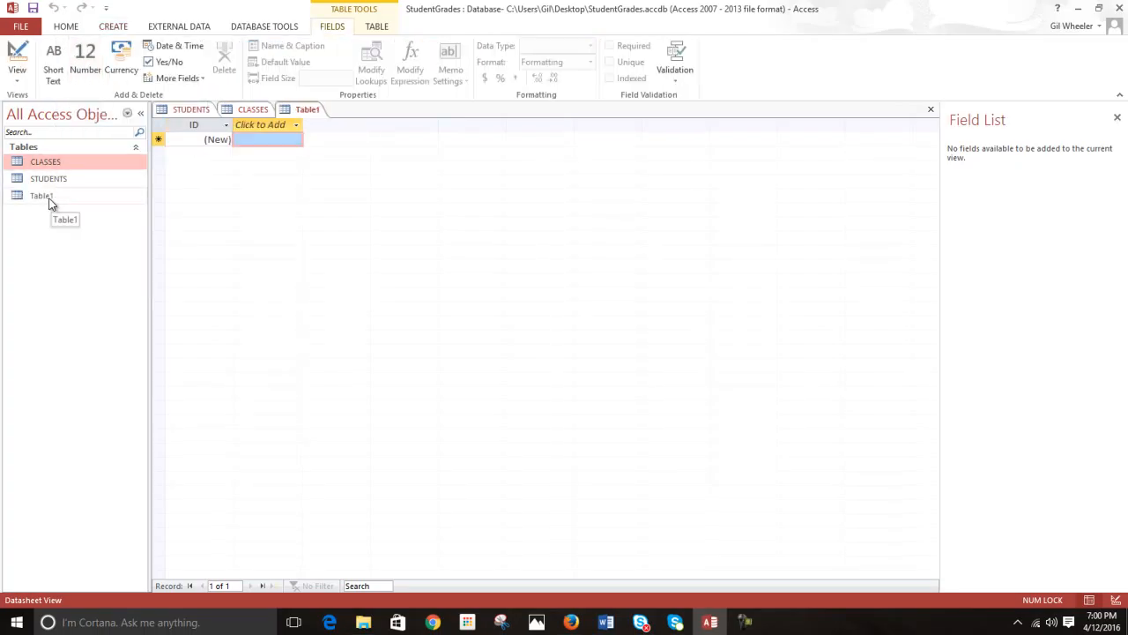
click(55, 227)
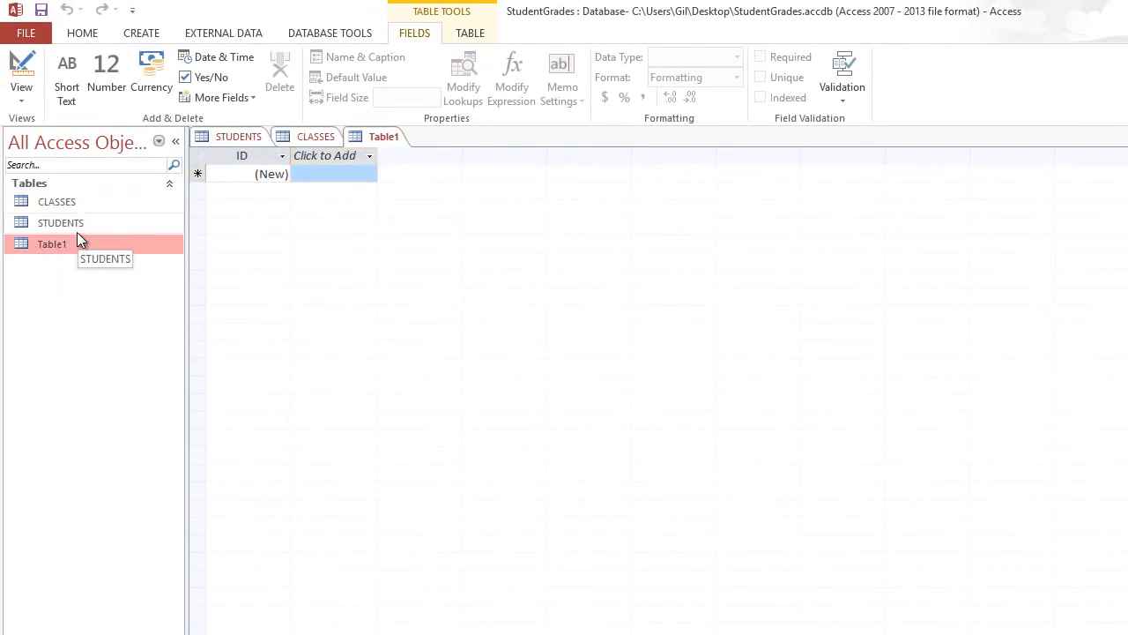
click(28, 99)
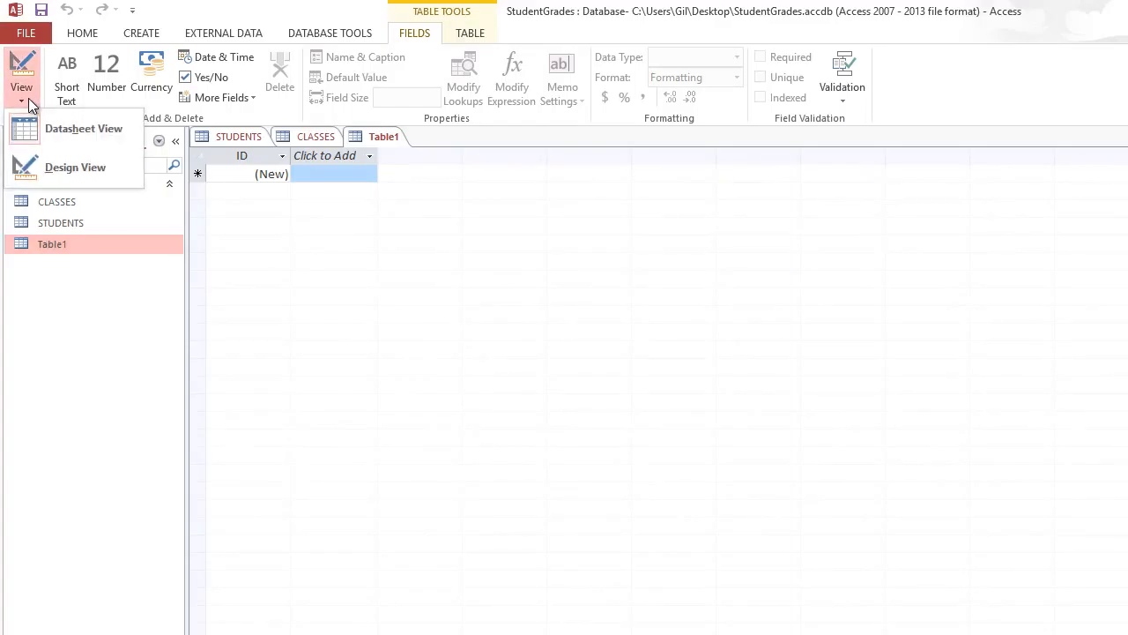
click(69, 165)
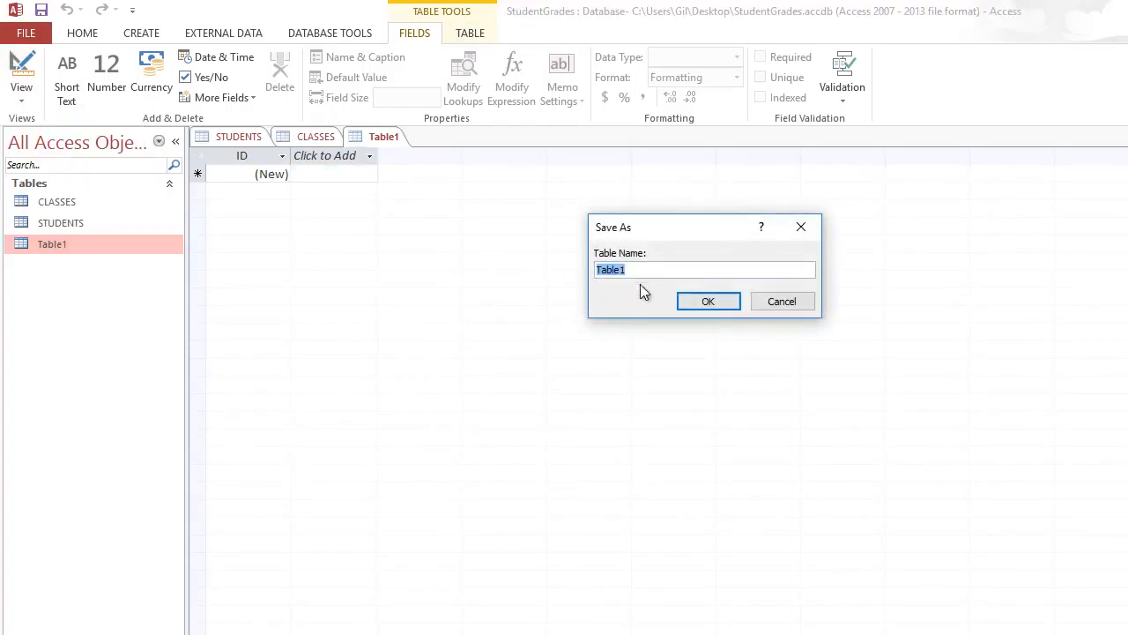
text(GRADES)
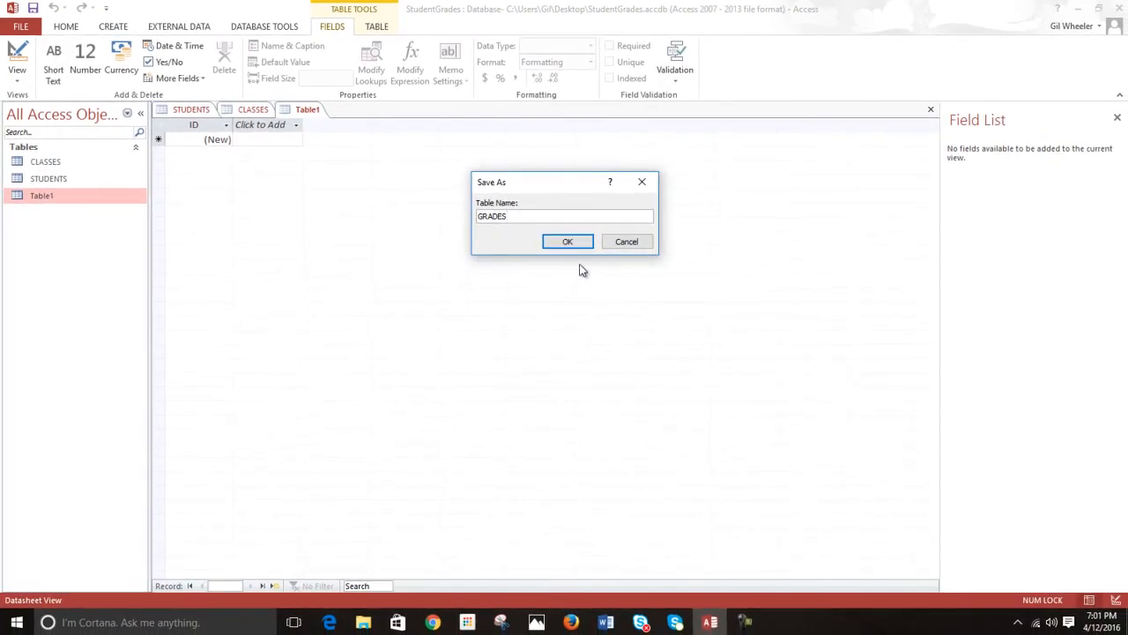
click(572, 242)
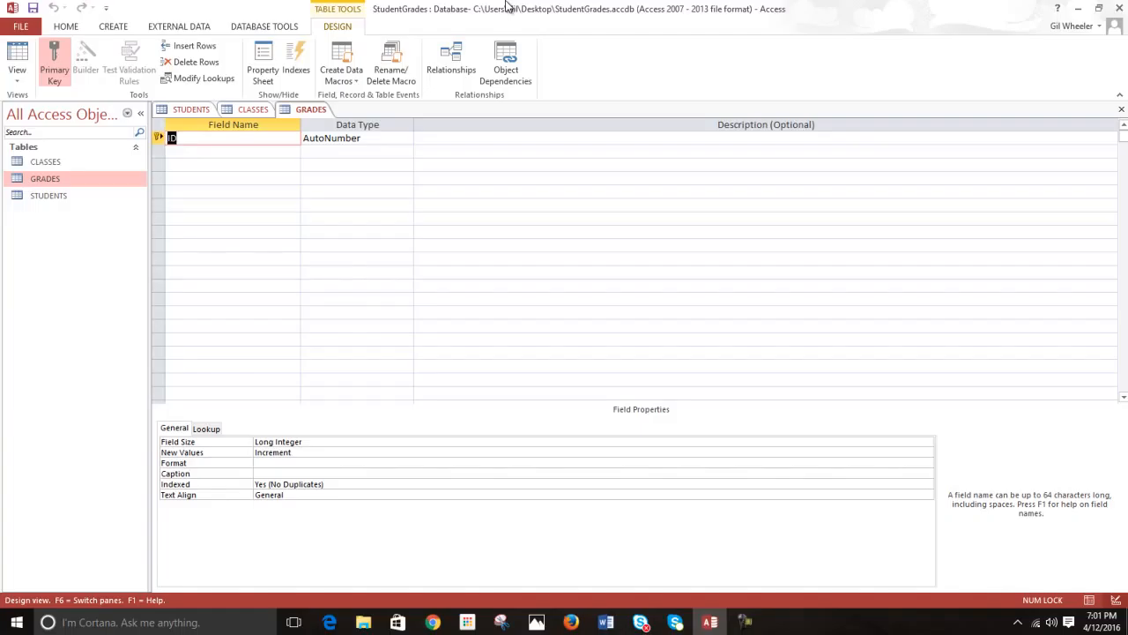
- Rename the GRADES table's ID field as GradeID, keeping the AutoNumber data type
text(GradeID)
key(Tab)
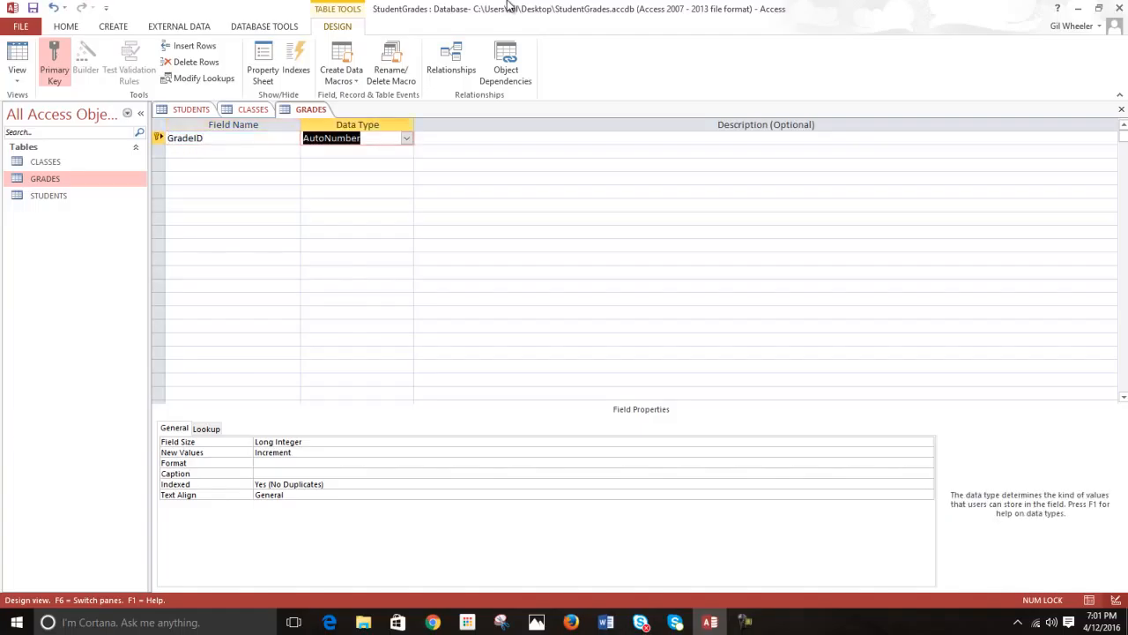
key(Tab)
key(Tab)
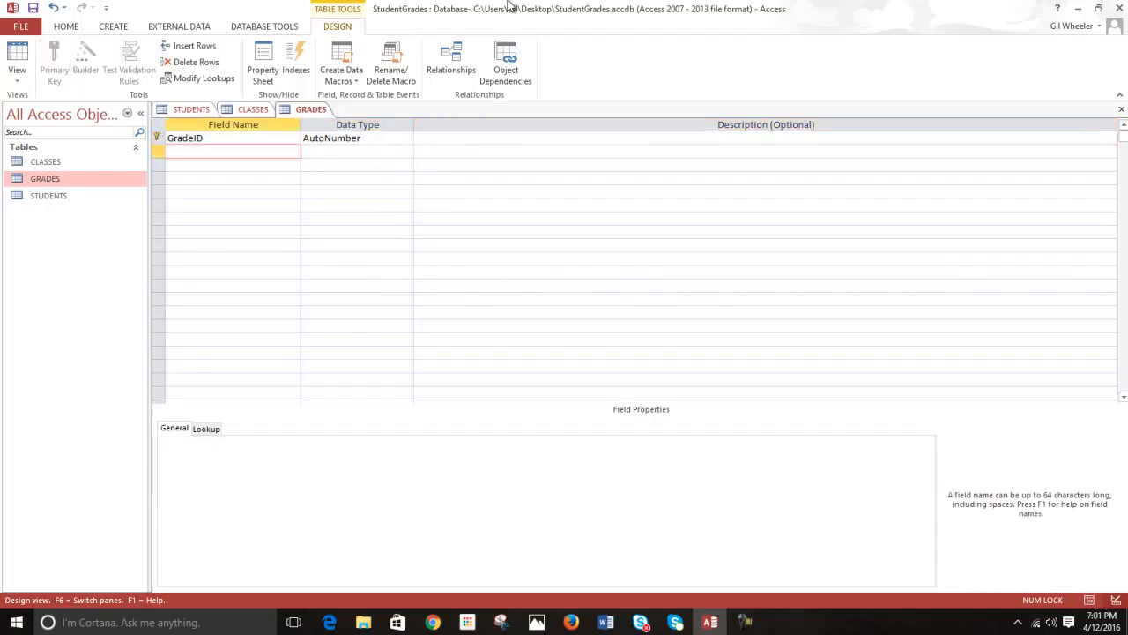
- Add StudentID and ClassID fields to the GRADES table, both with the Number data type
text(StudentID)
key(Tab)
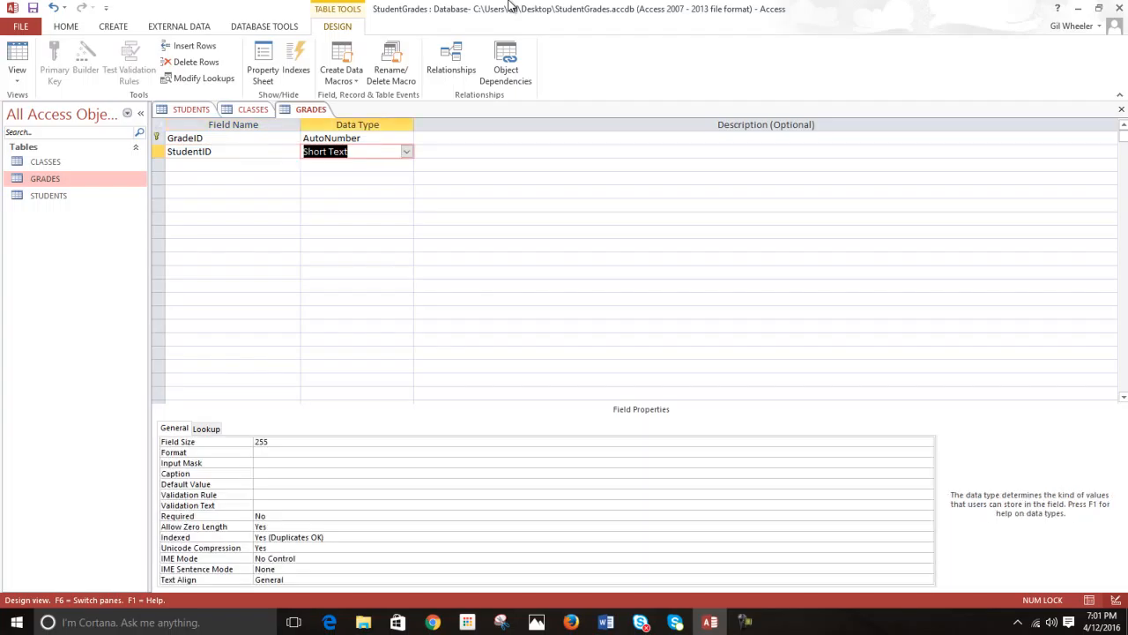
click(406, 152)
click(382, 194)
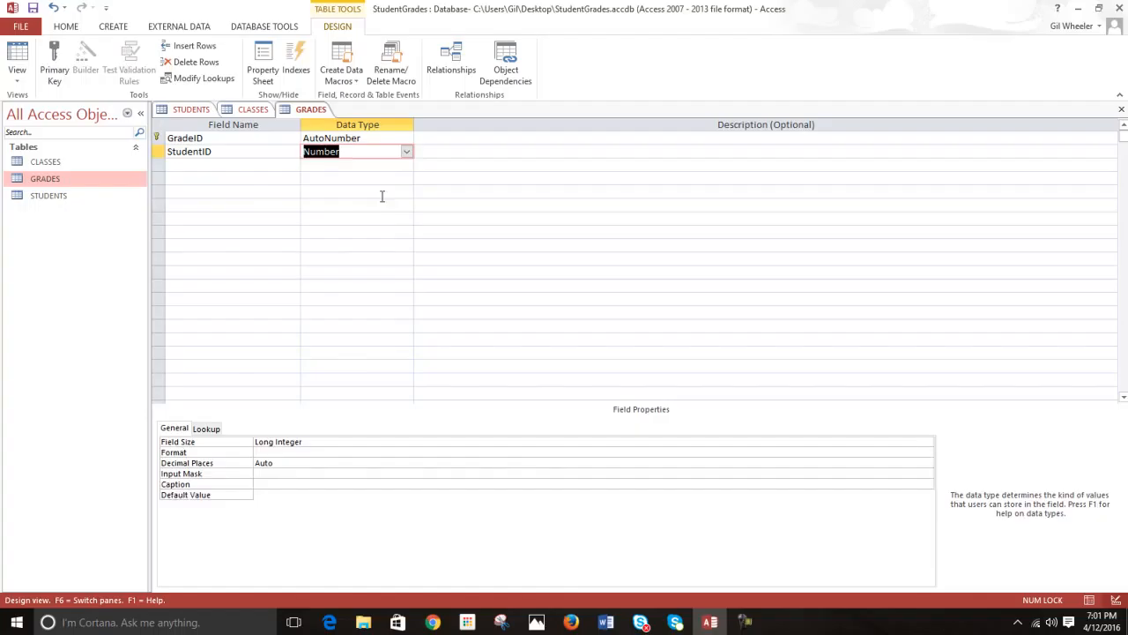
click(235, 168)
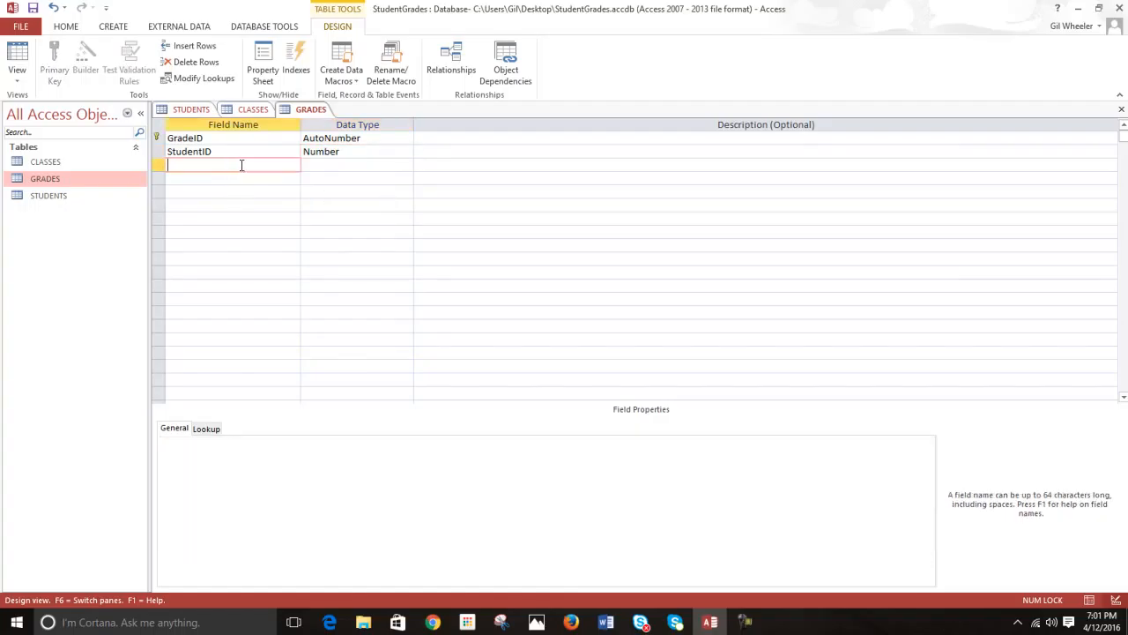
text(ClassID)
key(Tab)
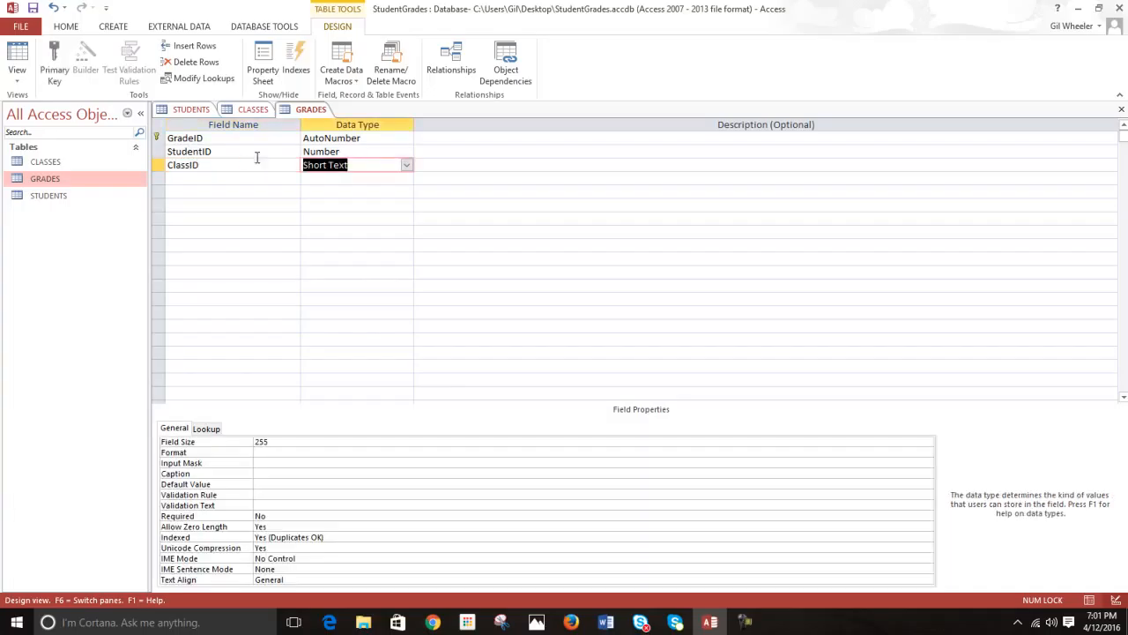
click(405, 165)
click(383, 208)
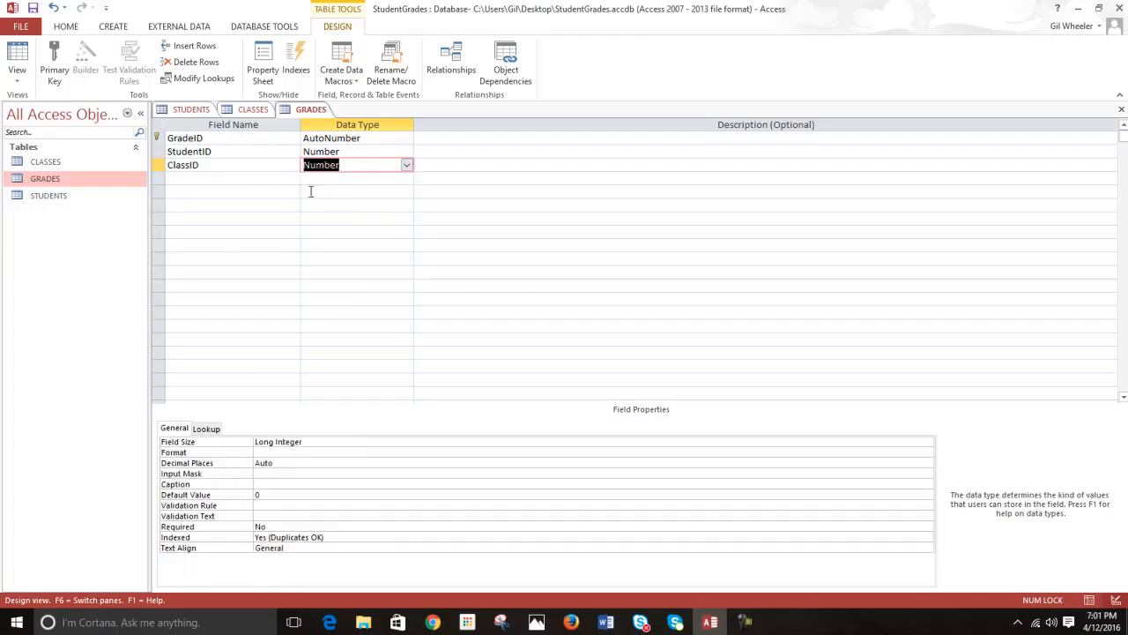
- Add a Short Text field named Grade below ClassID and set its field size to 1
click(240, 182)
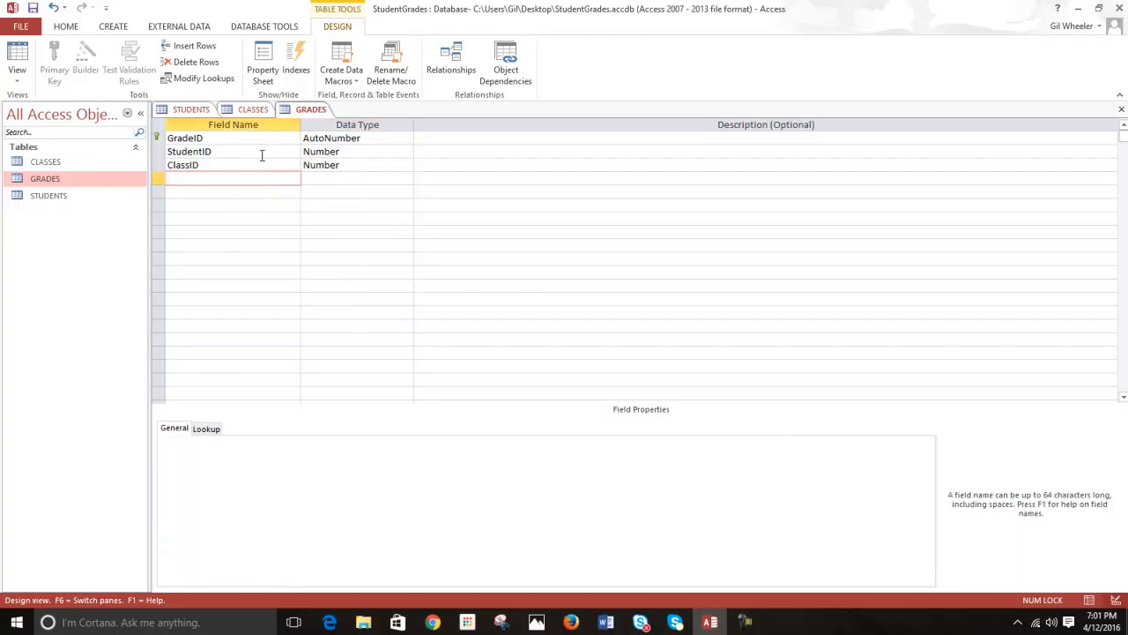
text(Grade)
key(Tab)
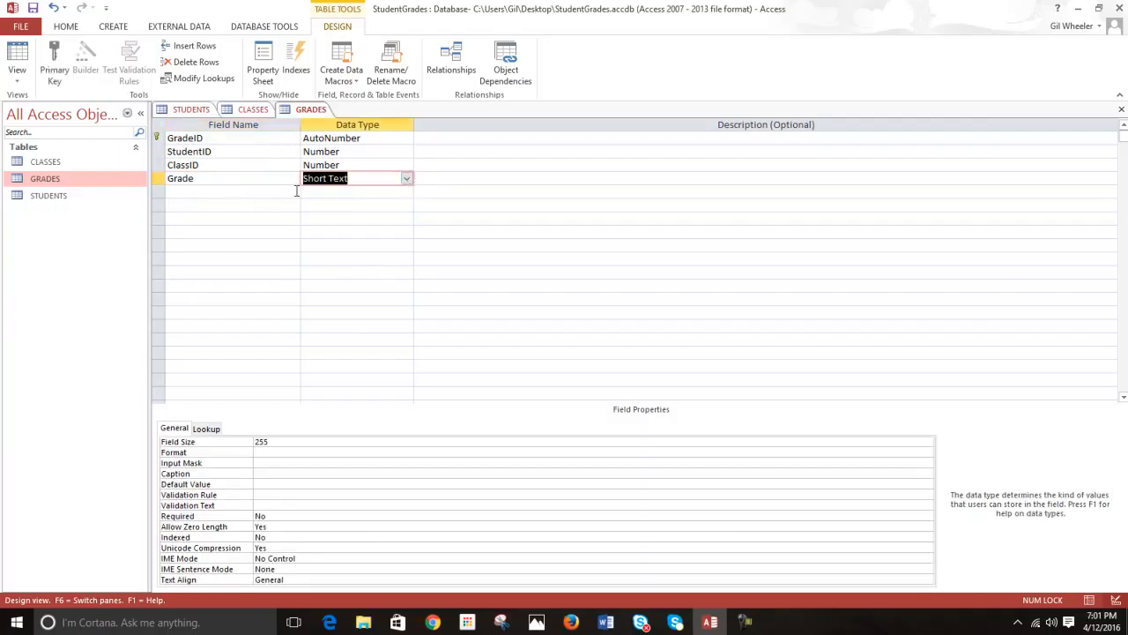
click(293, 443)
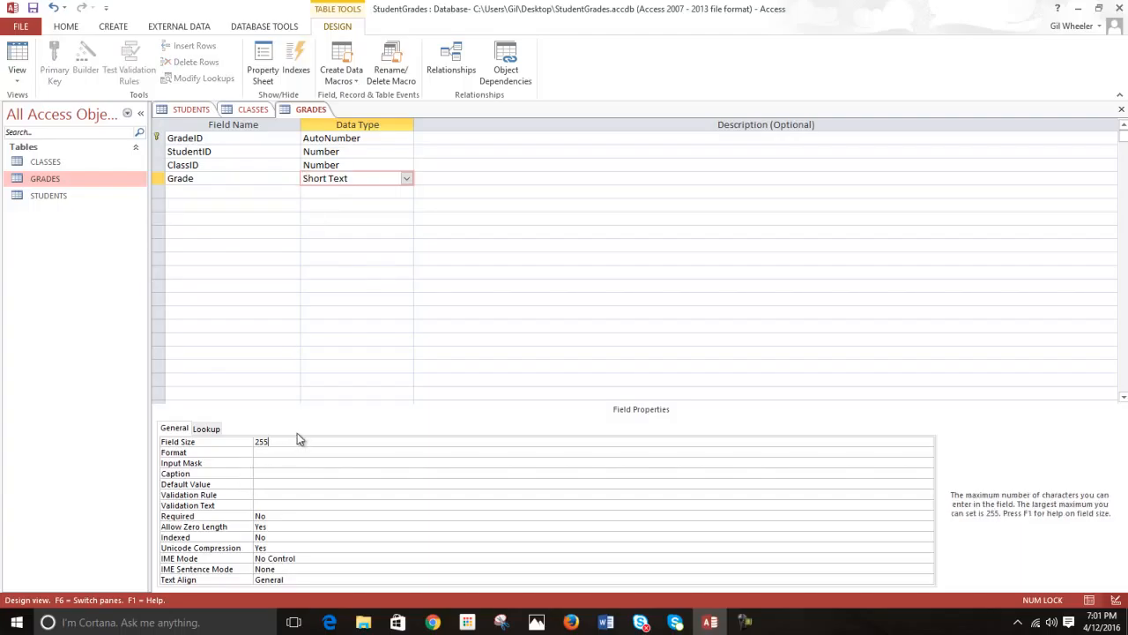
key(BackSpace)
key(BackSpace)
key(BackSpace)
text(2)
key(BackSpace)
text(1)
- Examine the field names and data types of the GRADES table, from GradeID through Grade
click(234, 140)
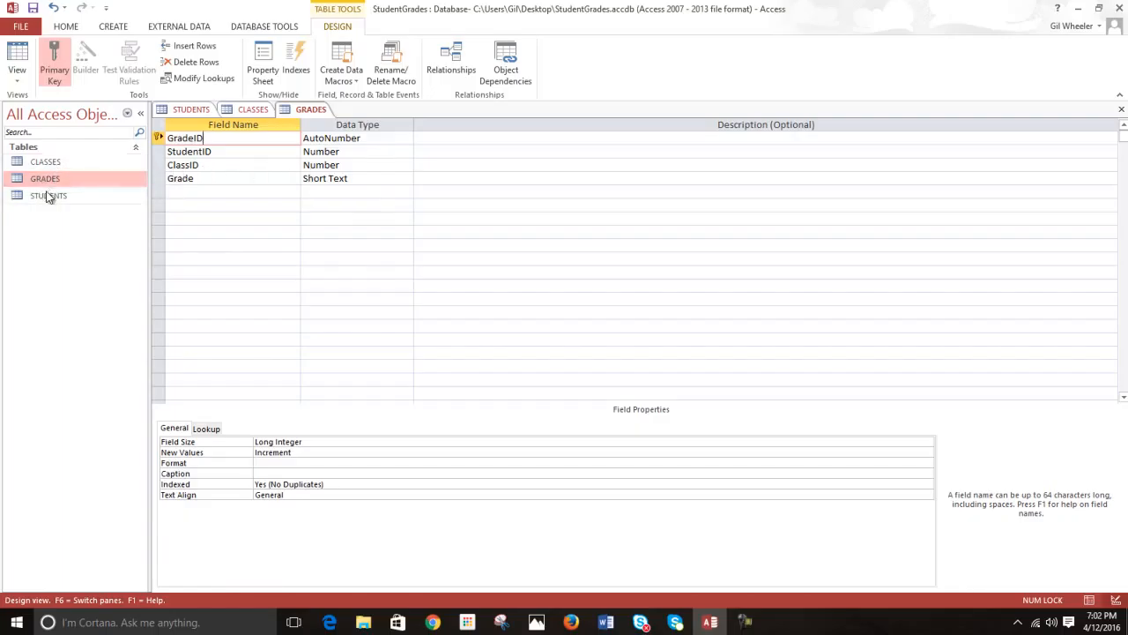
click(223, 154)
click(267, 164)
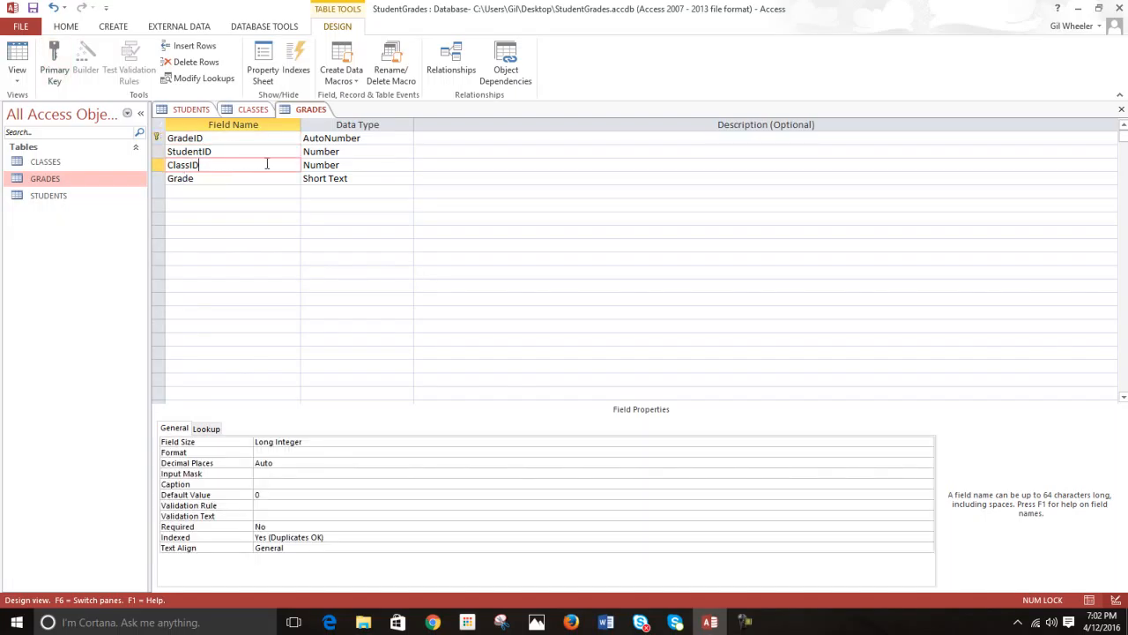
click(356, 153)
click(355, 166)
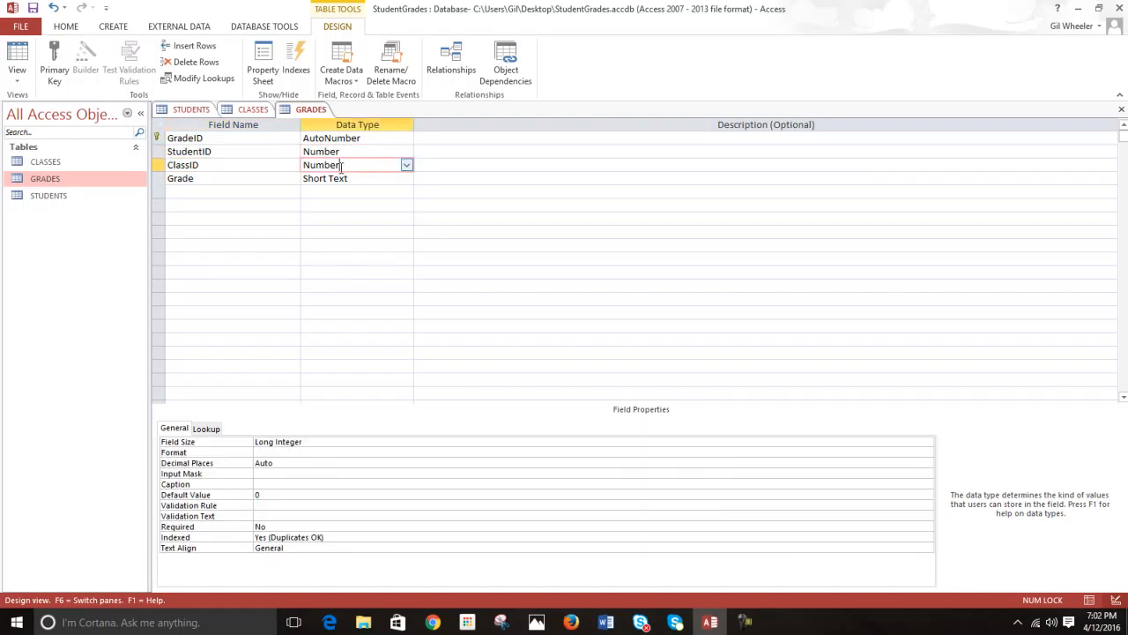
click(214, 155)
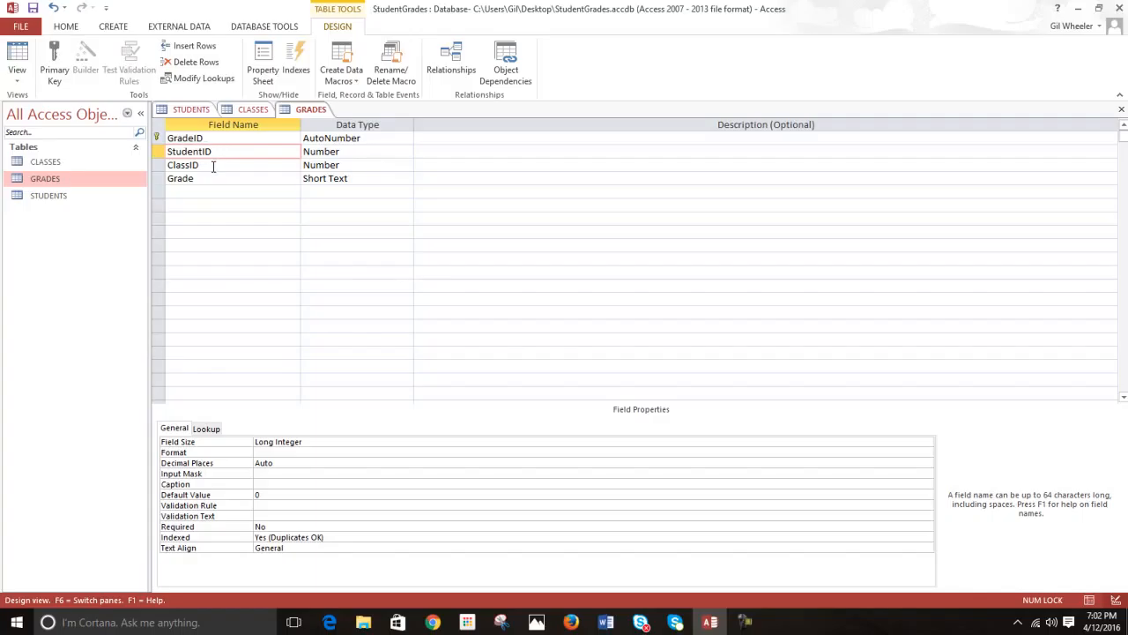
click(212, 166)
click(209, 181)
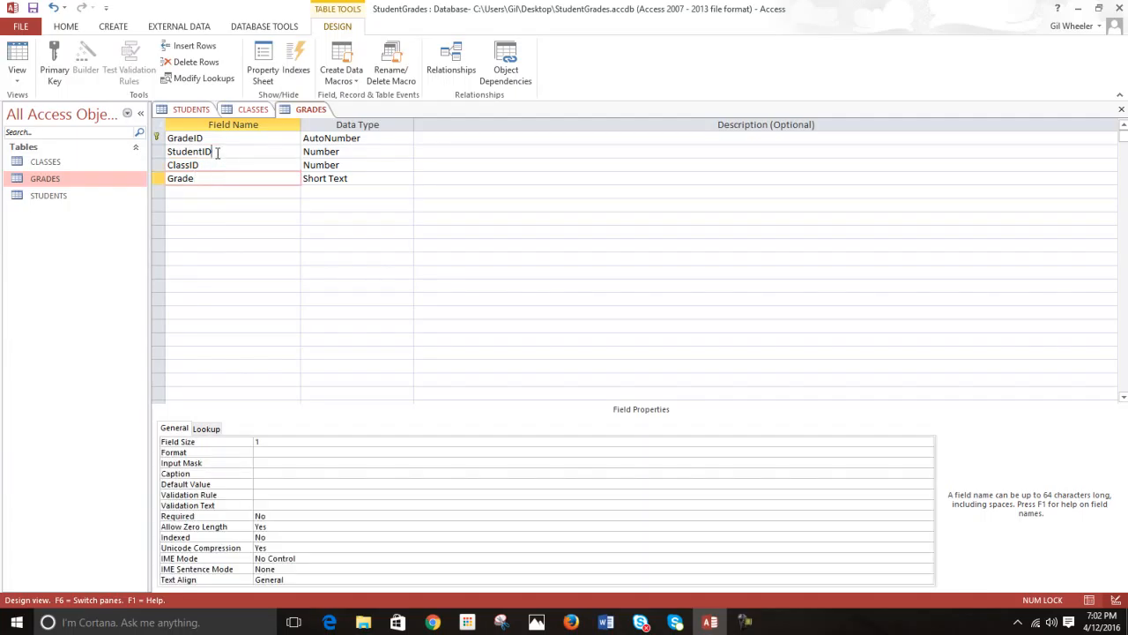
click(213, 166)
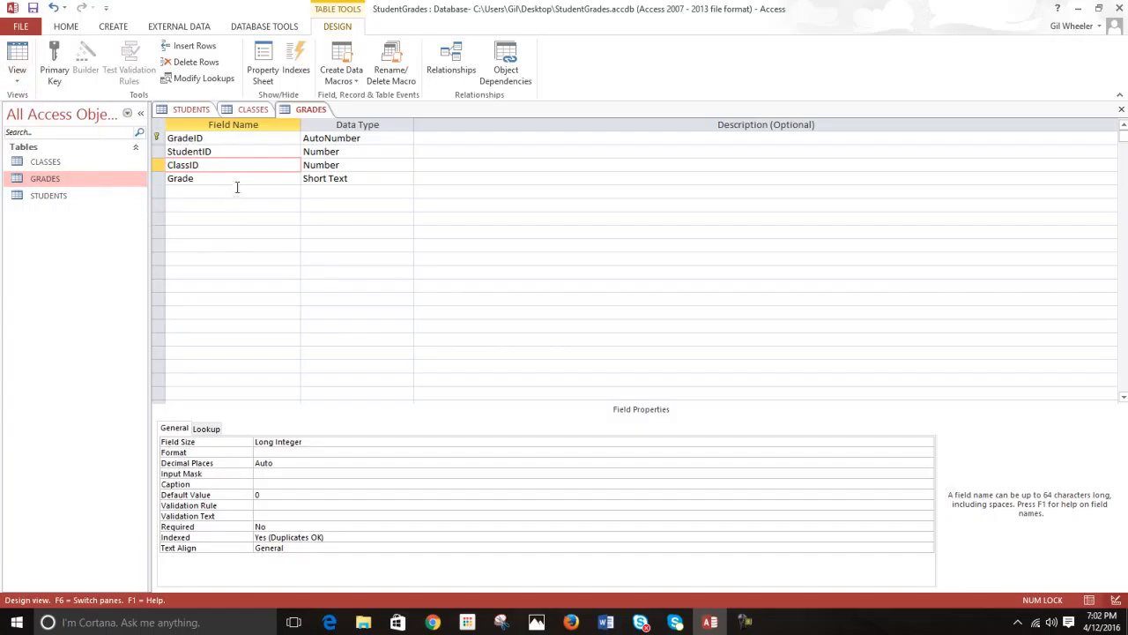
click(236, 180)
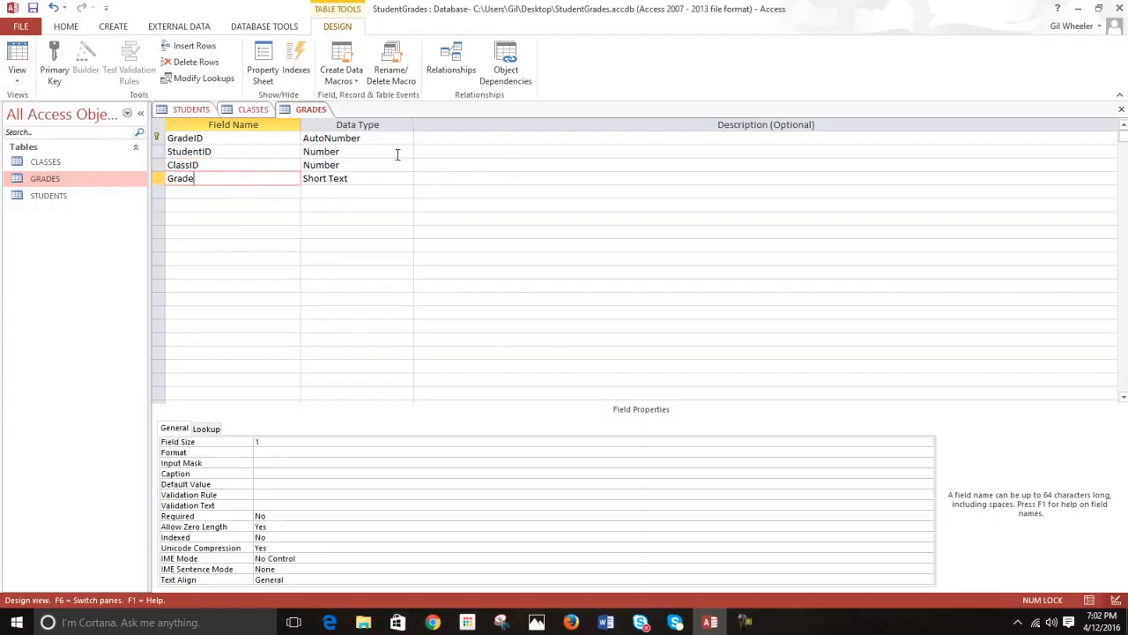
- Save the GRADES table design and switch the table to Datasheet View
click(25, 69)
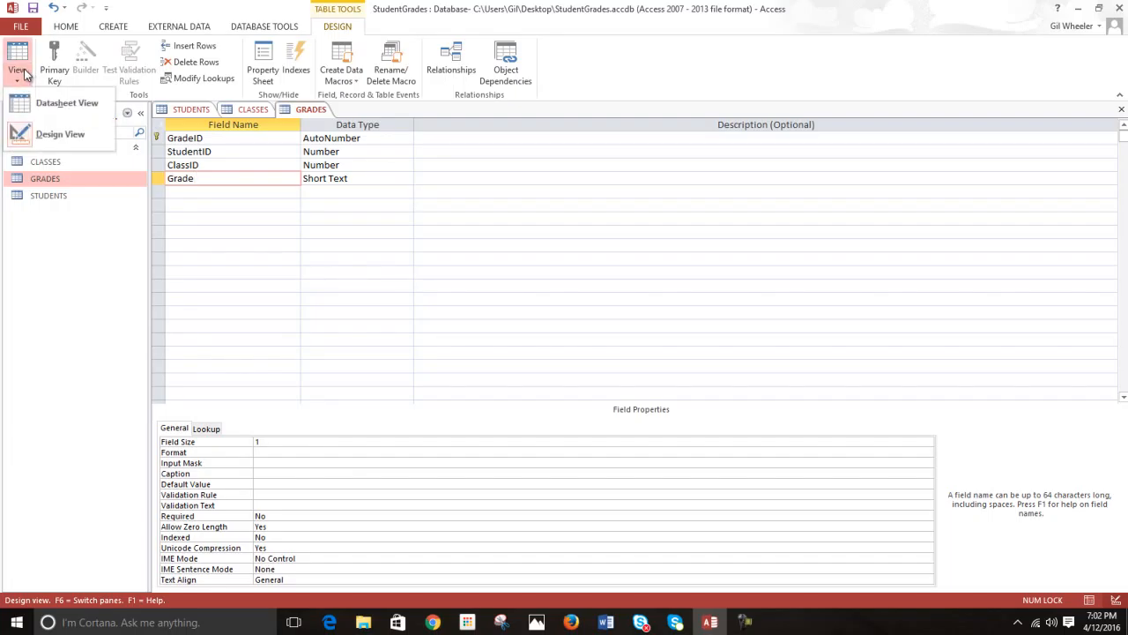
click(47, 109)
drag(591, 296, 603, 117)
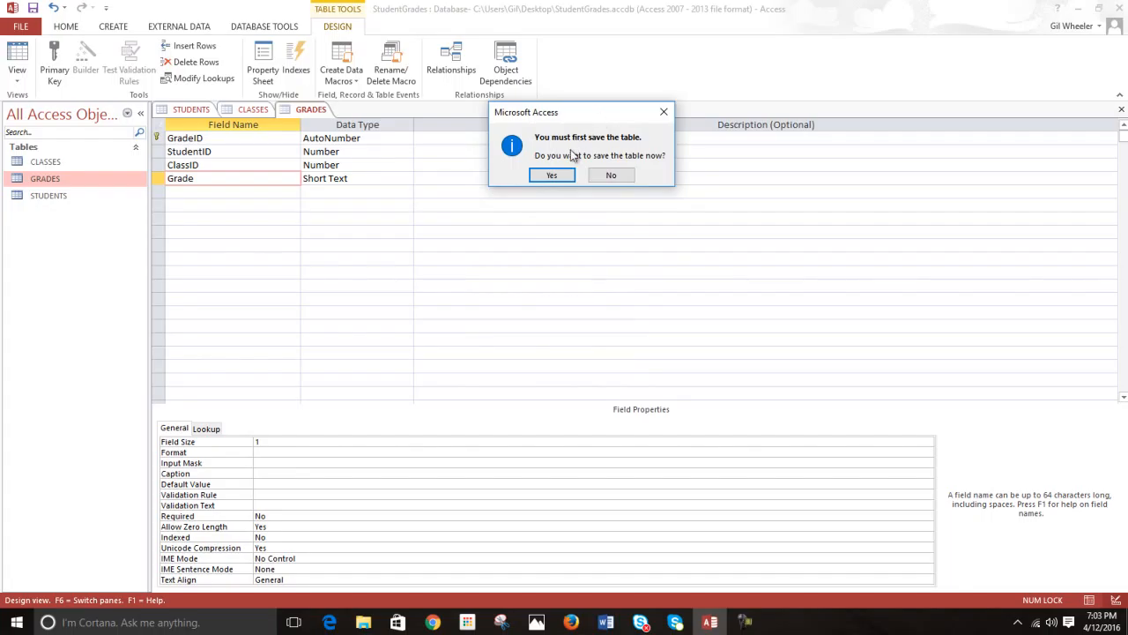
click(553, 175)
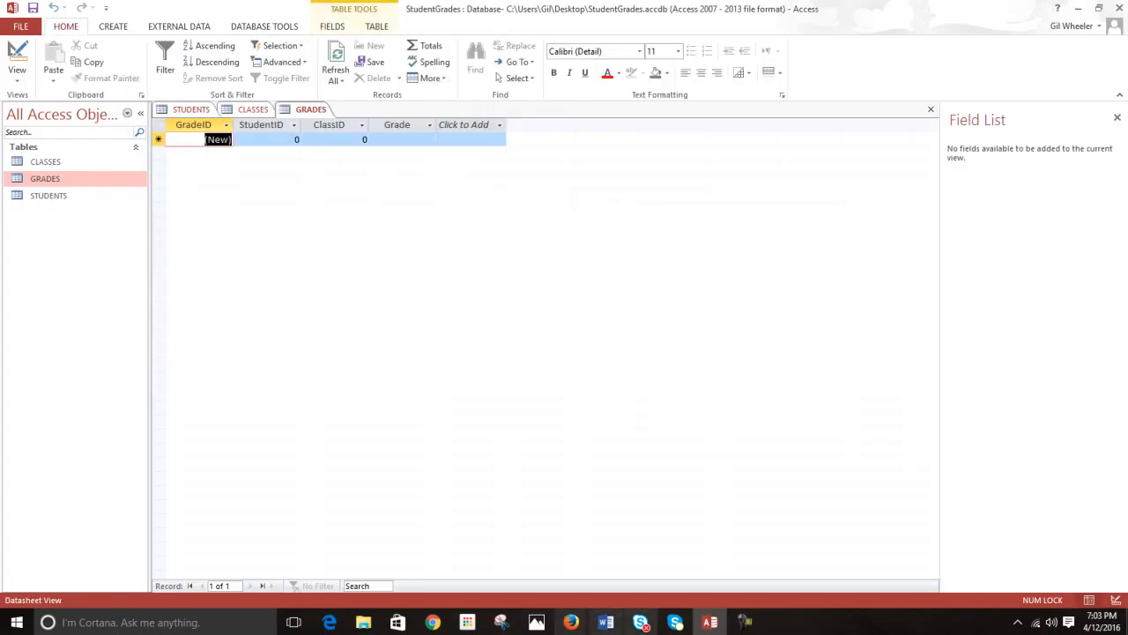
click(747, 622)
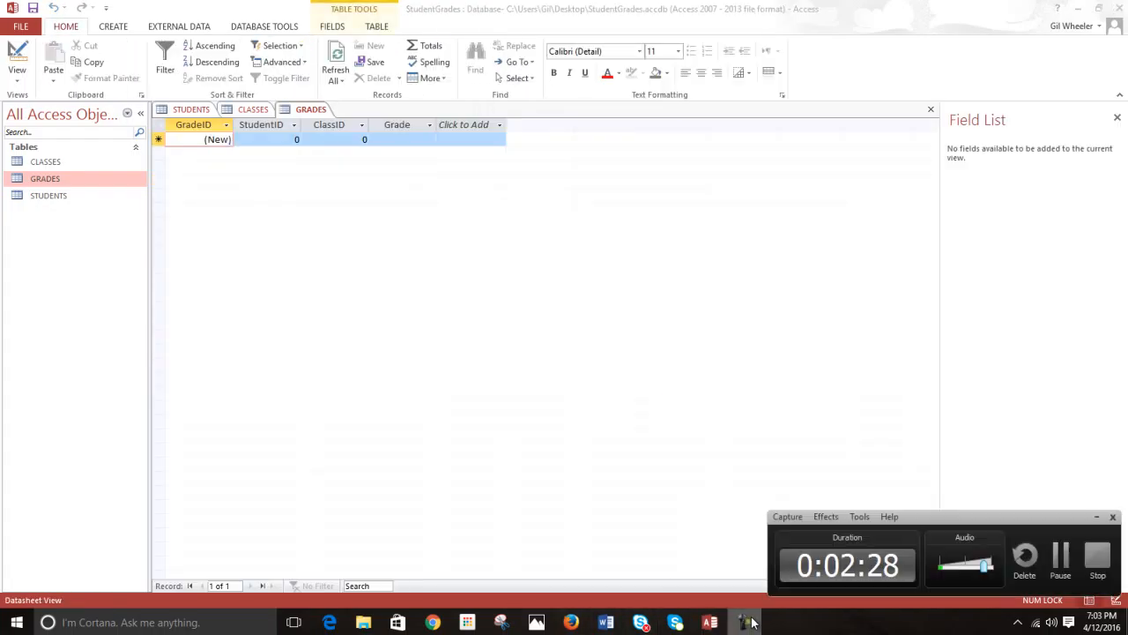
click(1097, 517)
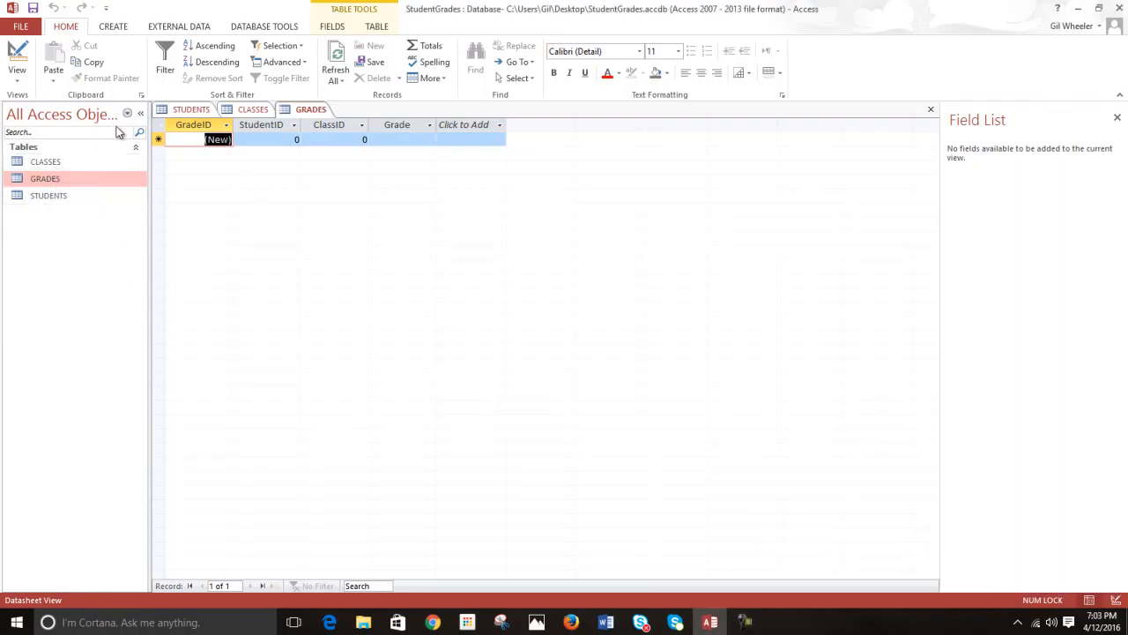
- In the STUDENTS table, add the first two student records, entering each student's first name under StudentName
click(194, 111)
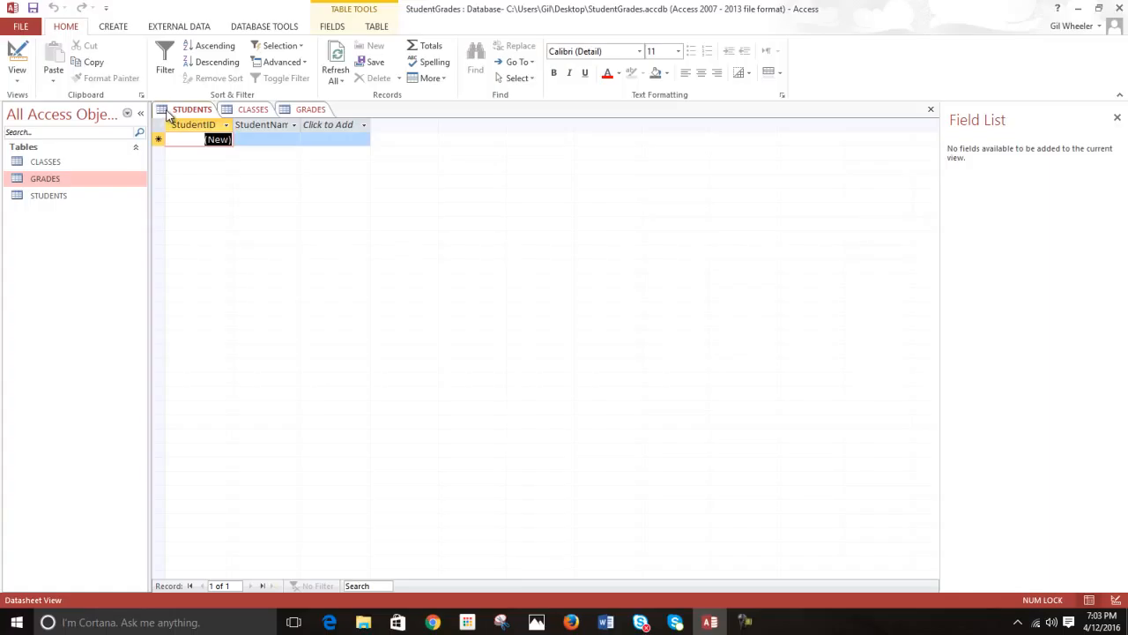
key(Tab)
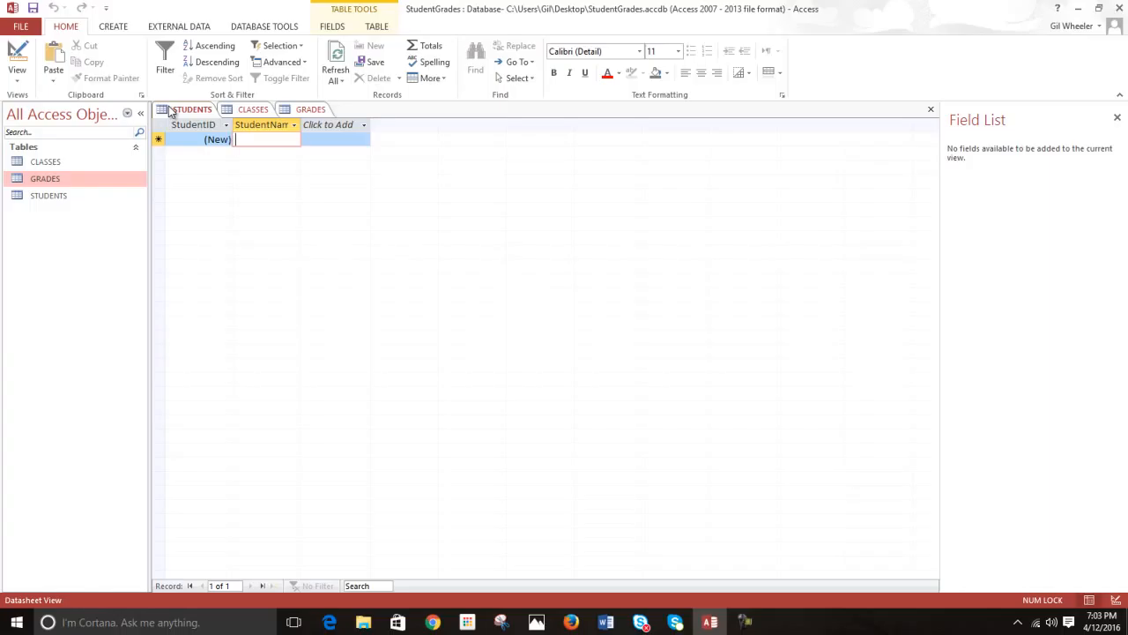
text(Tim)
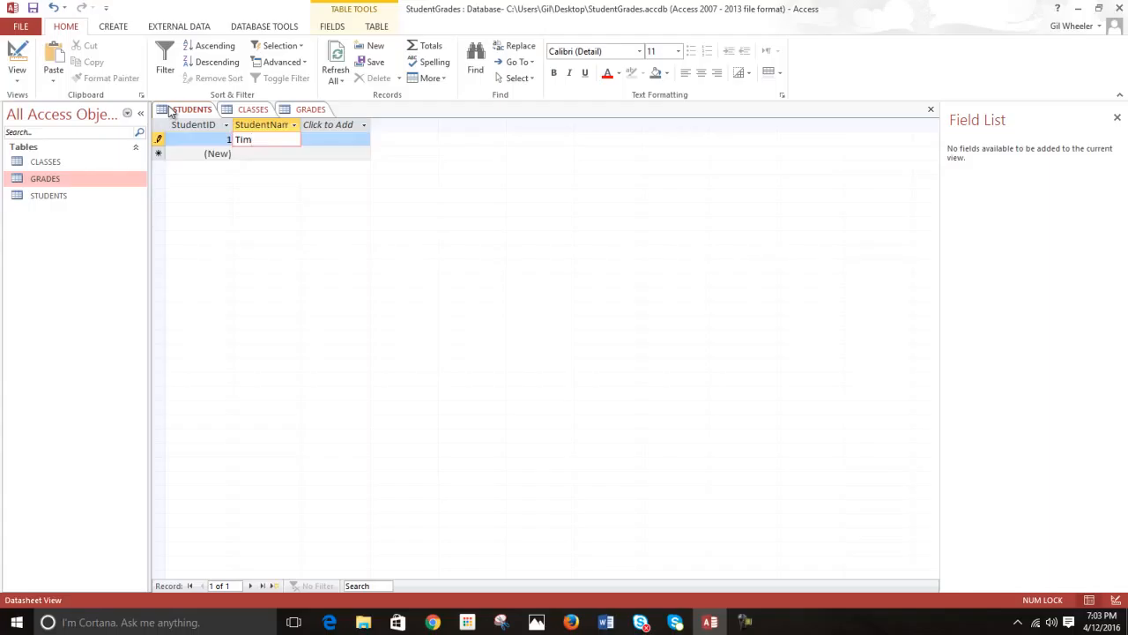
key(Return)
key(Tab)
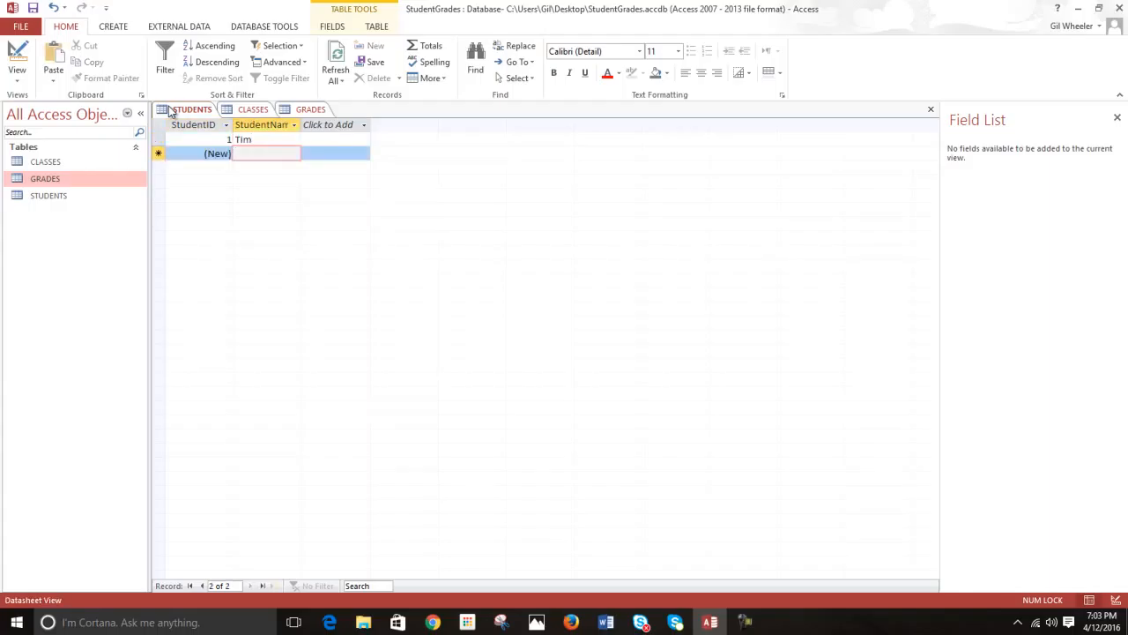
text(Stephen)
key(Return)
key(Tab)
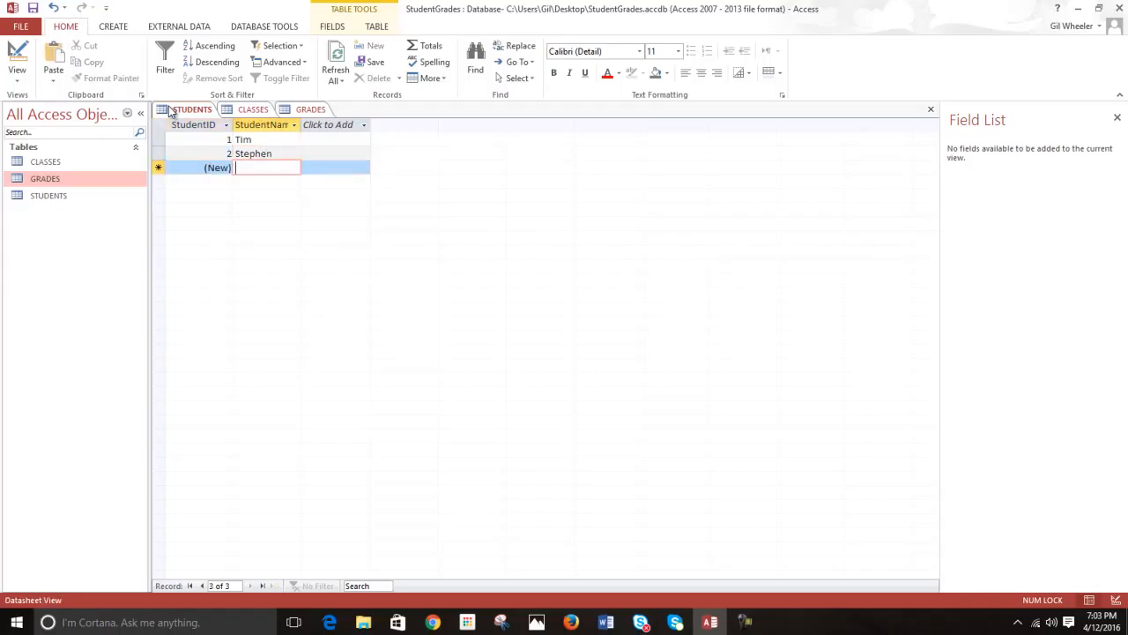
- Add the third and fourth records to the STUDENTS table, each with the student's first name
text(Missy)
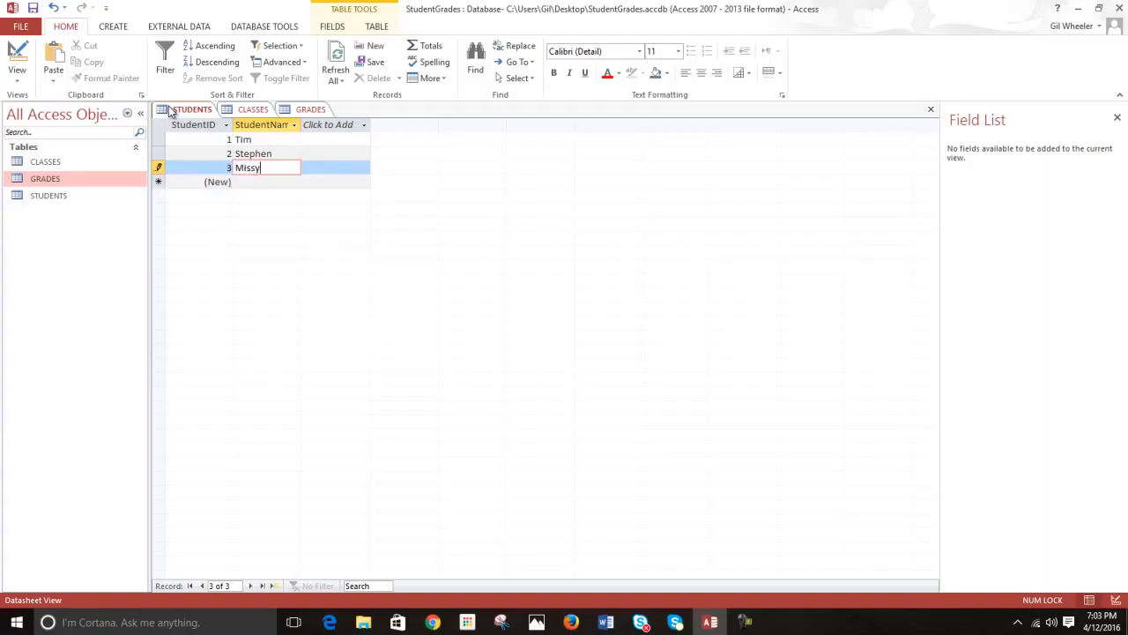
key(Return)
key(Tab)
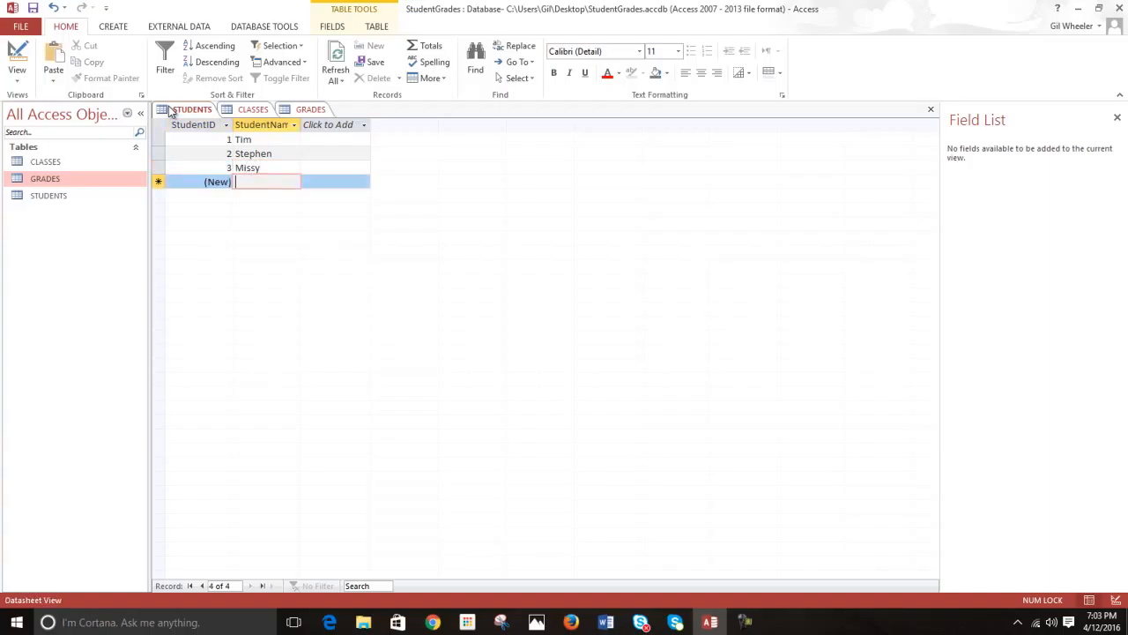
text(Robert)
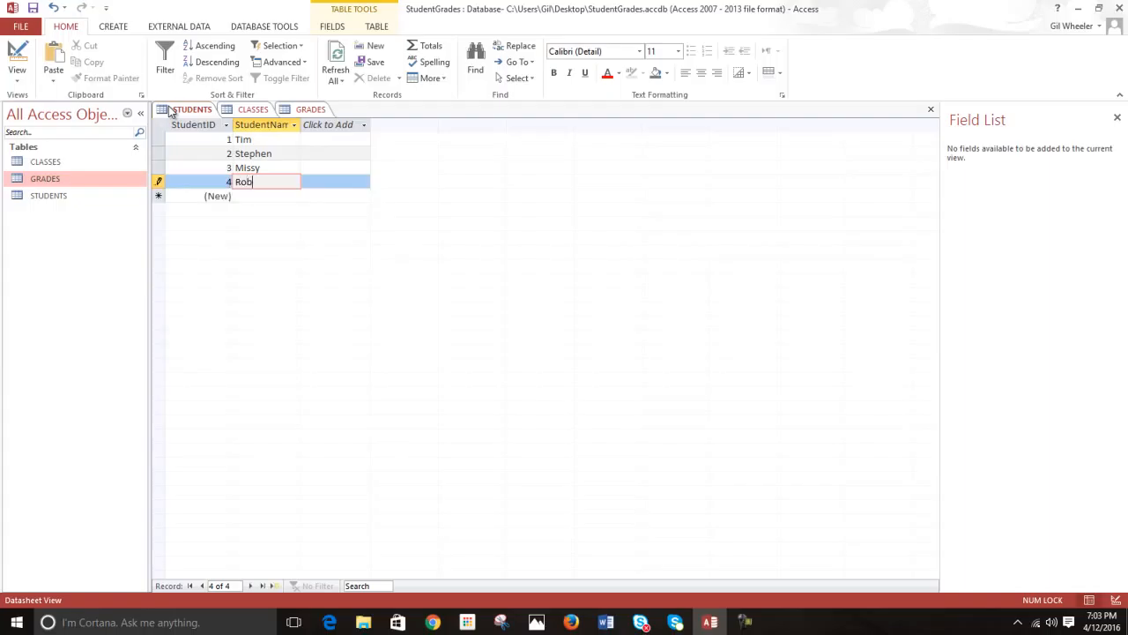
key(Return)
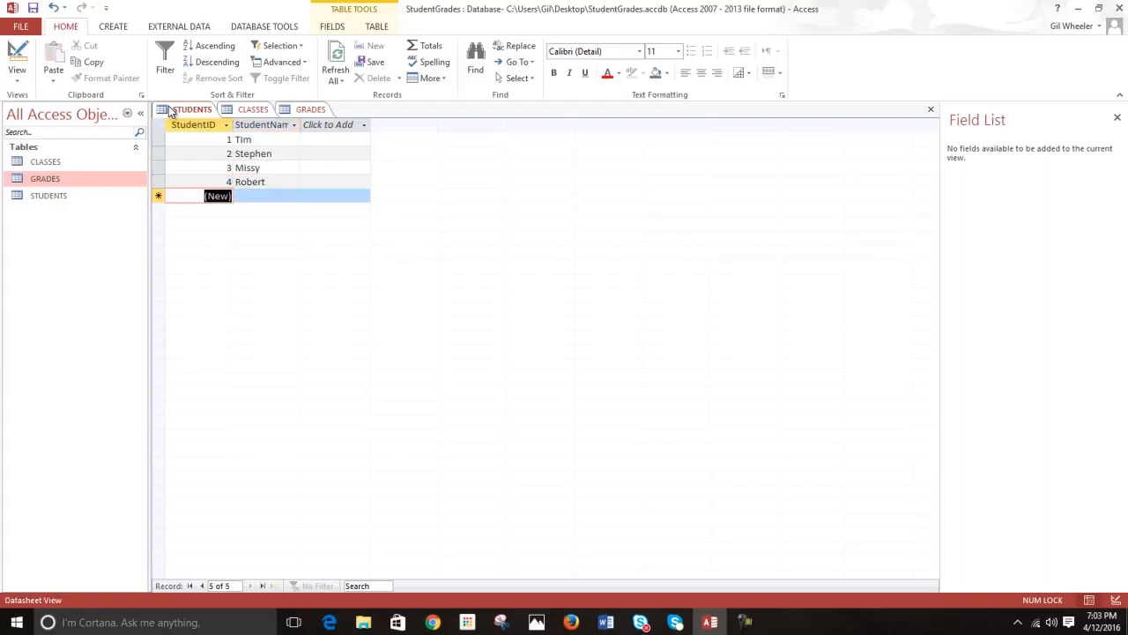
- Enter a fifth student's first name in the new record of the STUDENTS table
key(Tab)
text(La)
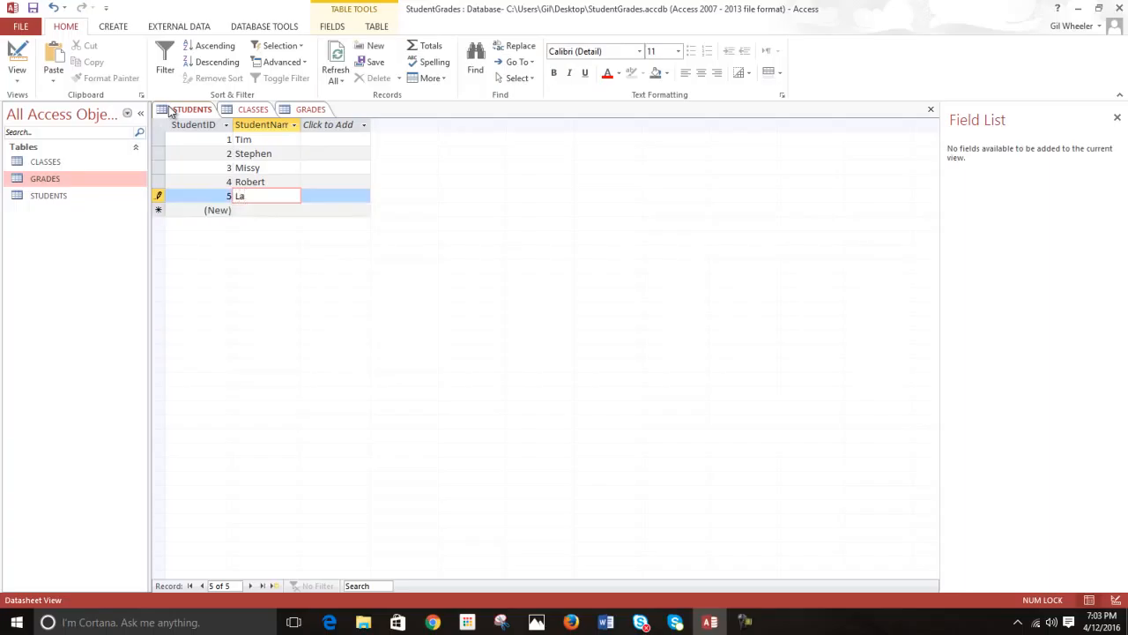
key(BackSpace)
key(BackSpace)
text(Sally)
click(748, 622)
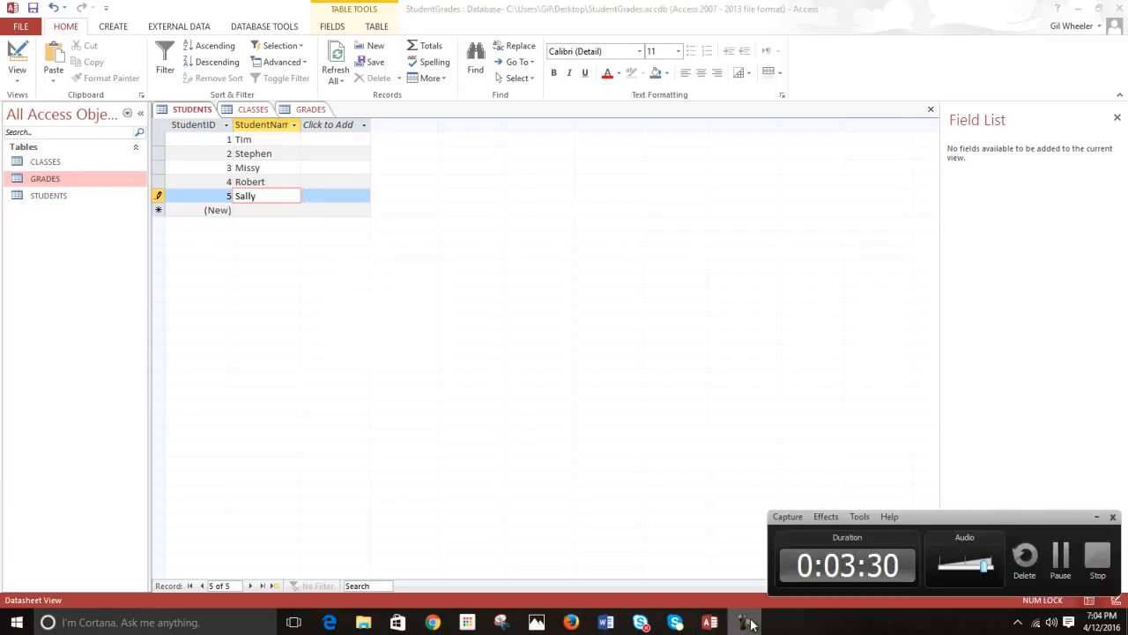
click(1096, 516)
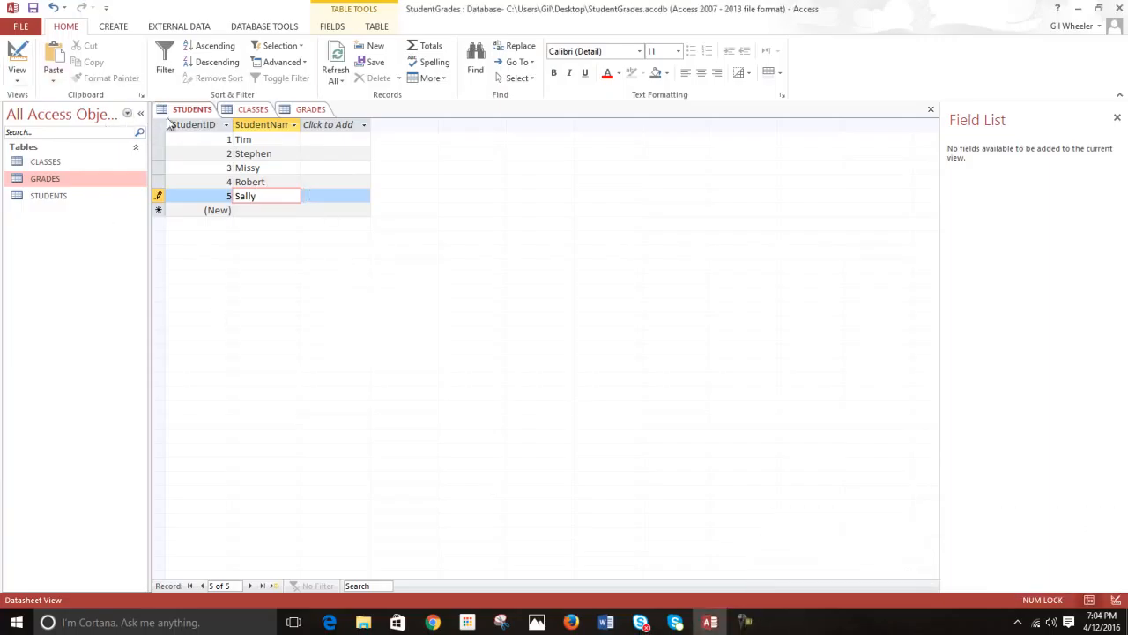
- In the CLASSES table, add a first record with the ClassTitle Access
click(253, 110)
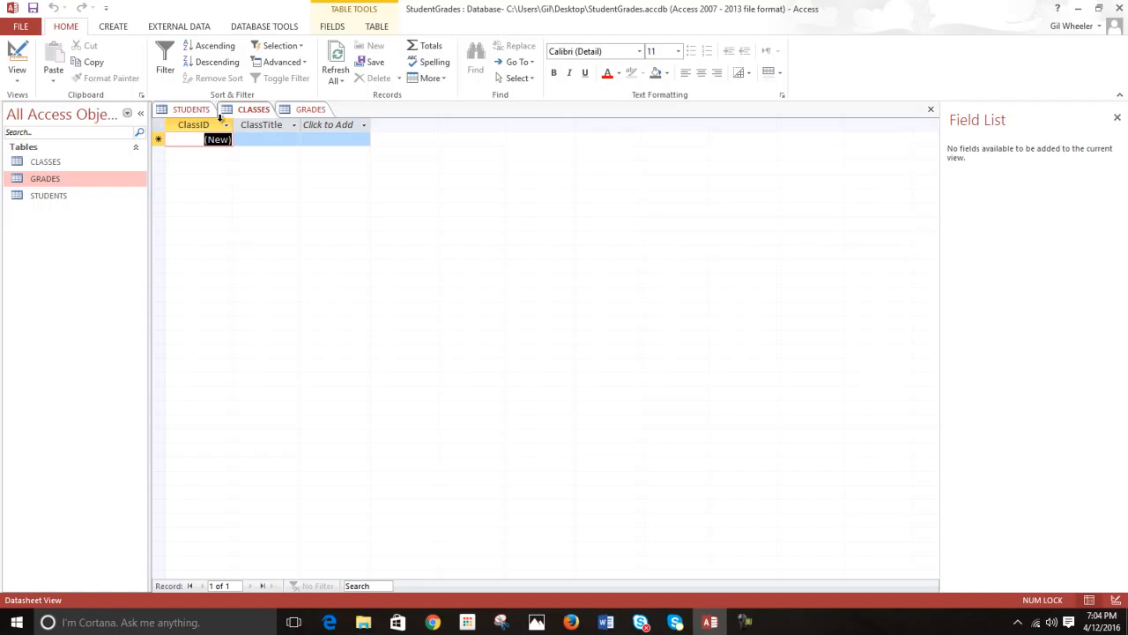
key(Tab)
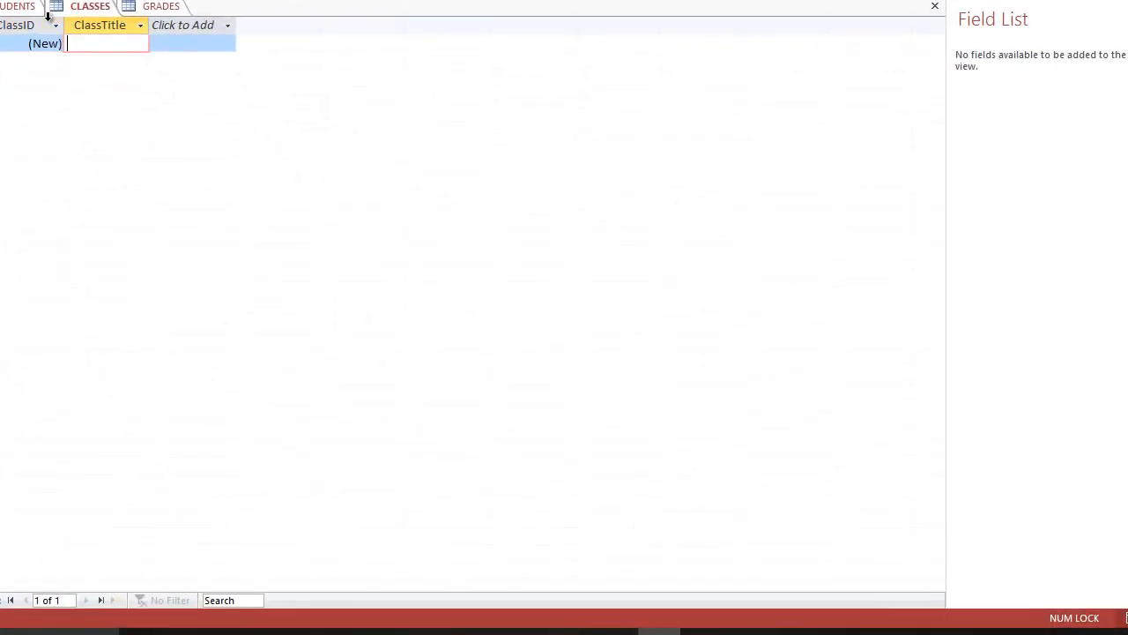
text(Access)
key(Tab)
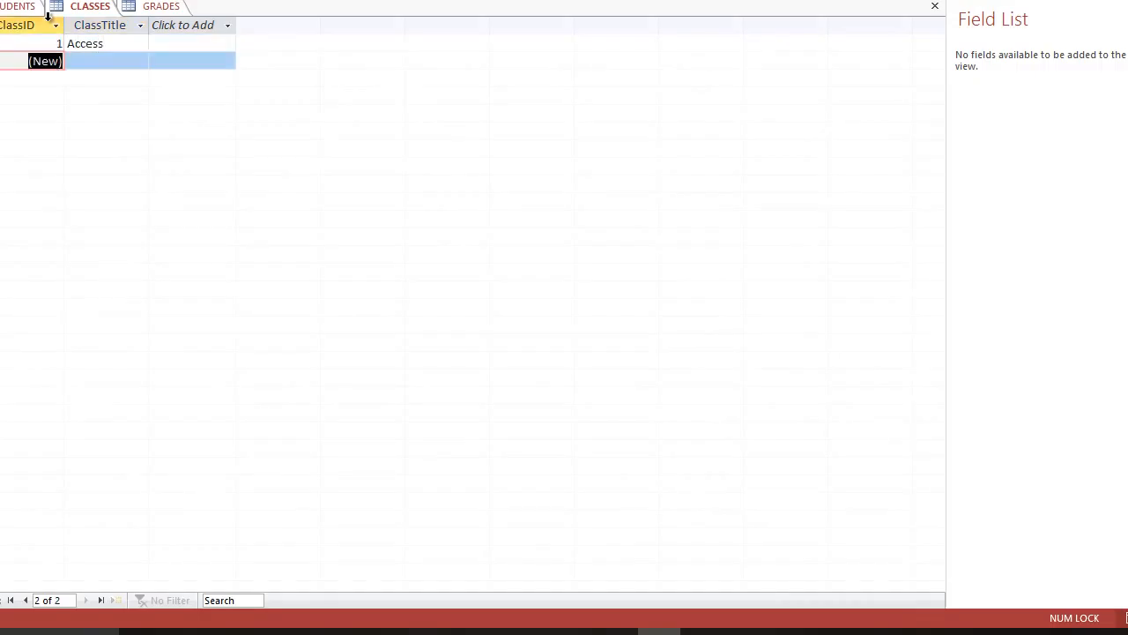
- Enter Jogging as the ClassTitle of the second record in the CLASSES table
key(Tab)
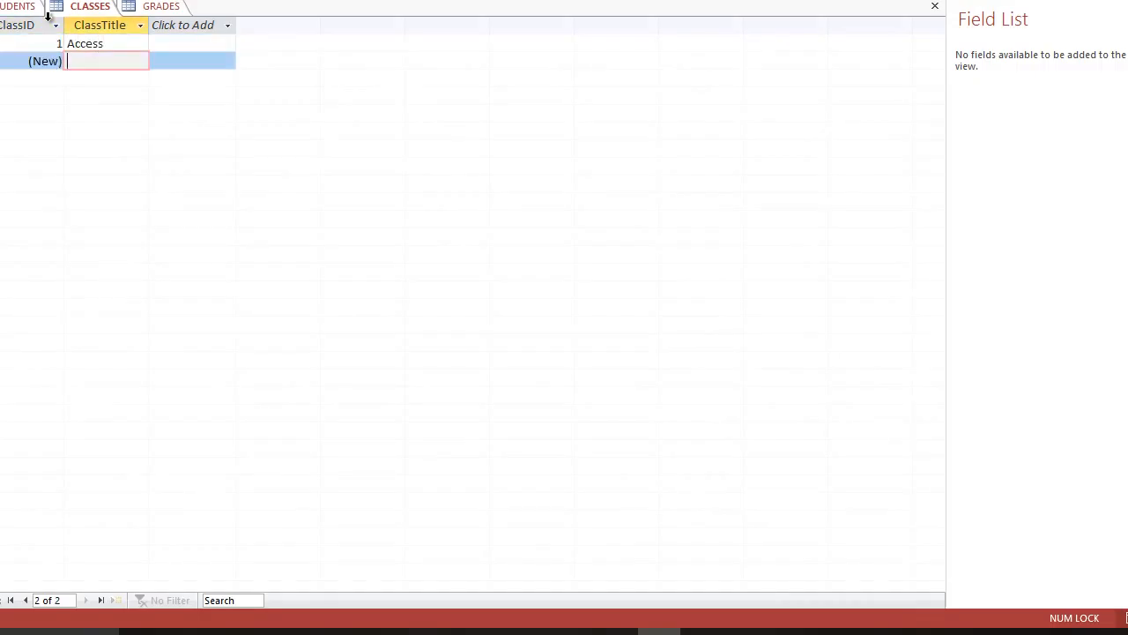
text(Runni)
key(BackSpace)
key(BackSpace)
key(BackSpace)
key(BackSpace)
key(BackSpace)
text(Joggin)
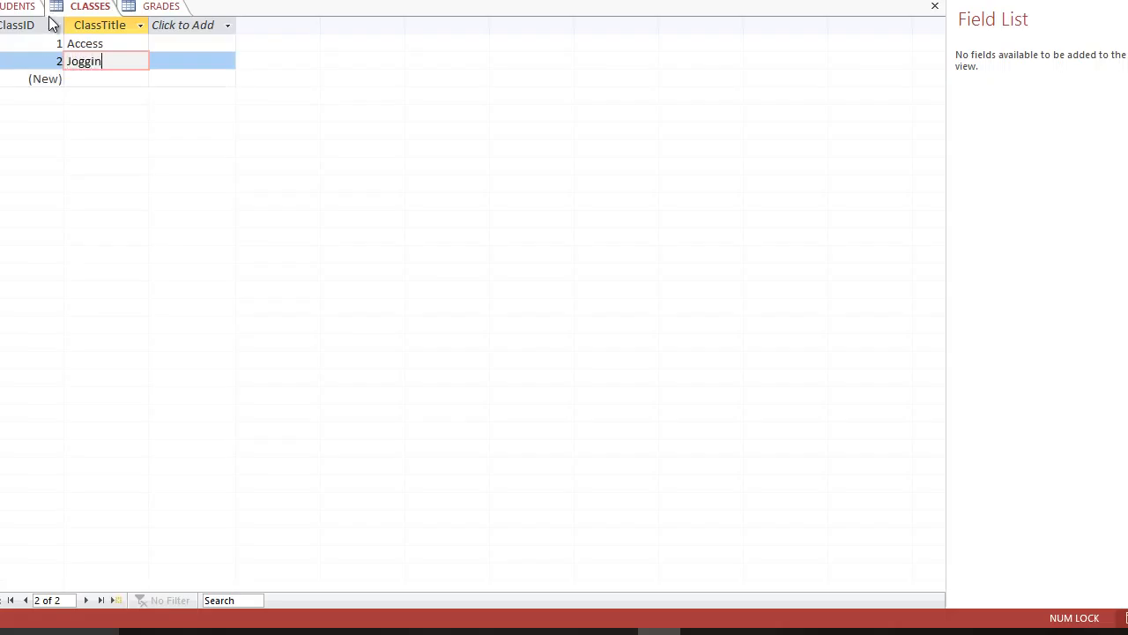
text(g)
- Add two more records to the CLASSES table with the class titles Swimming and Math
key(Tab)
key(Tab)
text(Swimming)
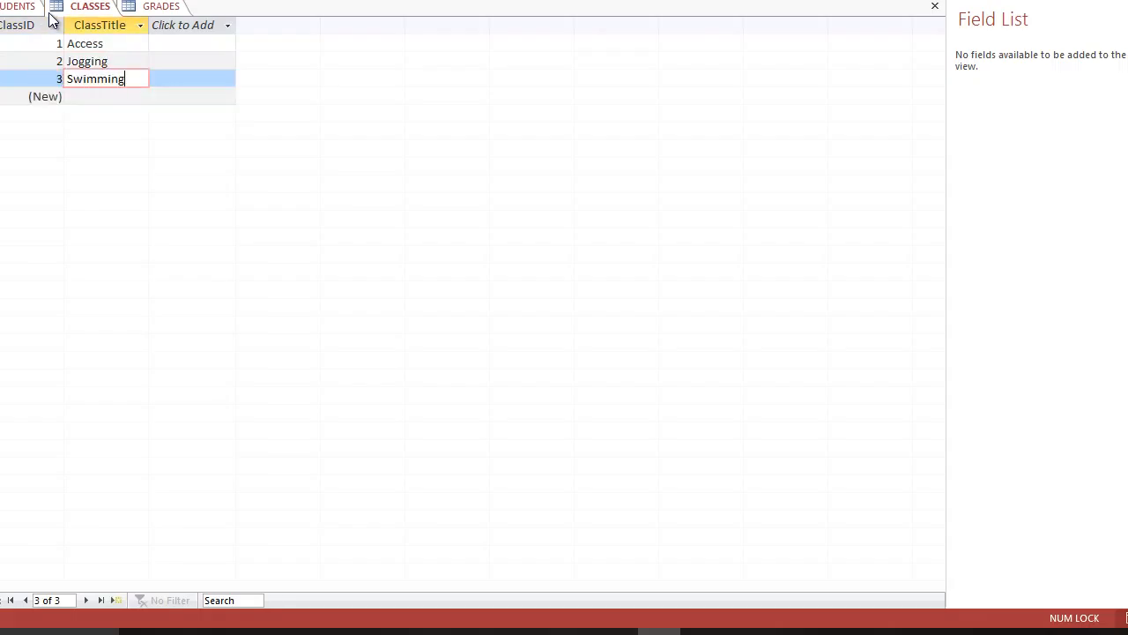
key(Tab)
key(Tab)
text(Math)
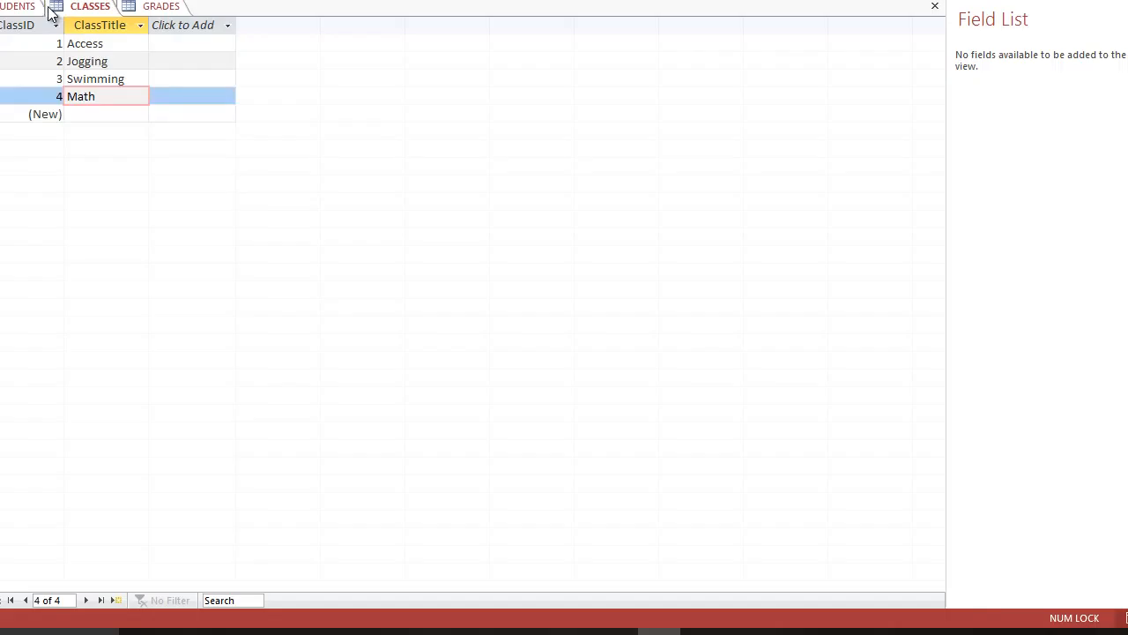
key(Tab)
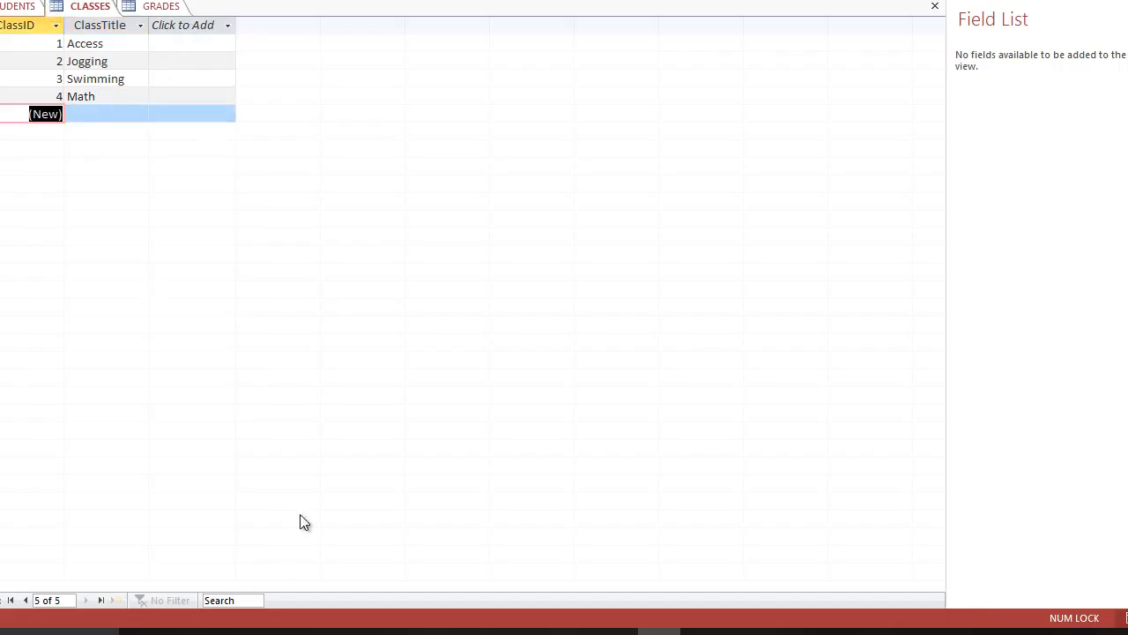
mouse_move(703, 632)
click(702, 595)
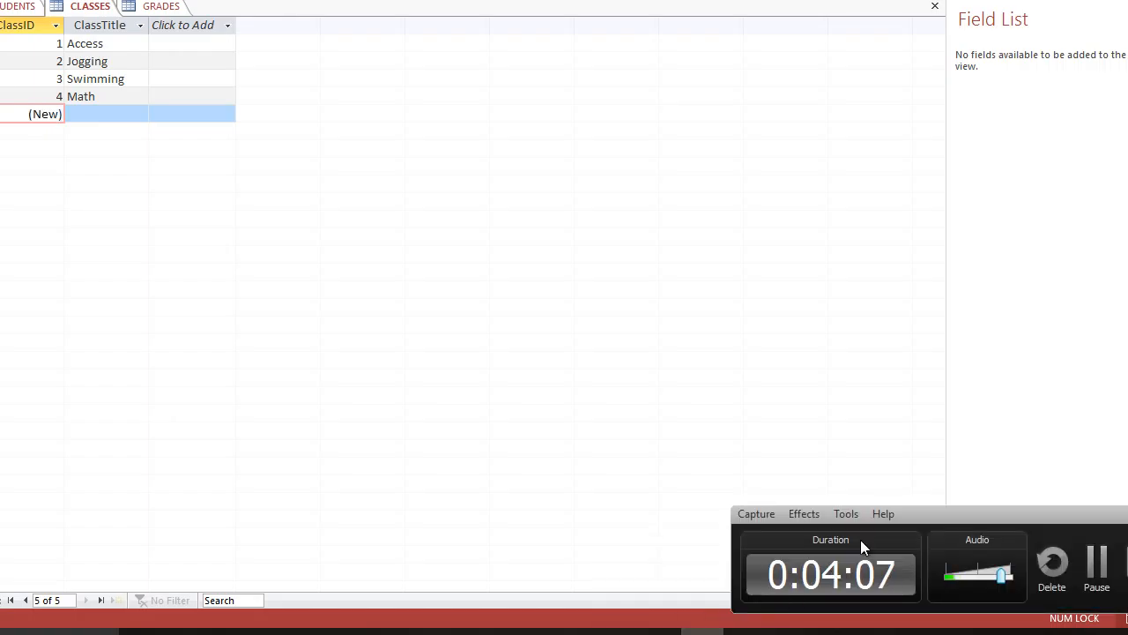